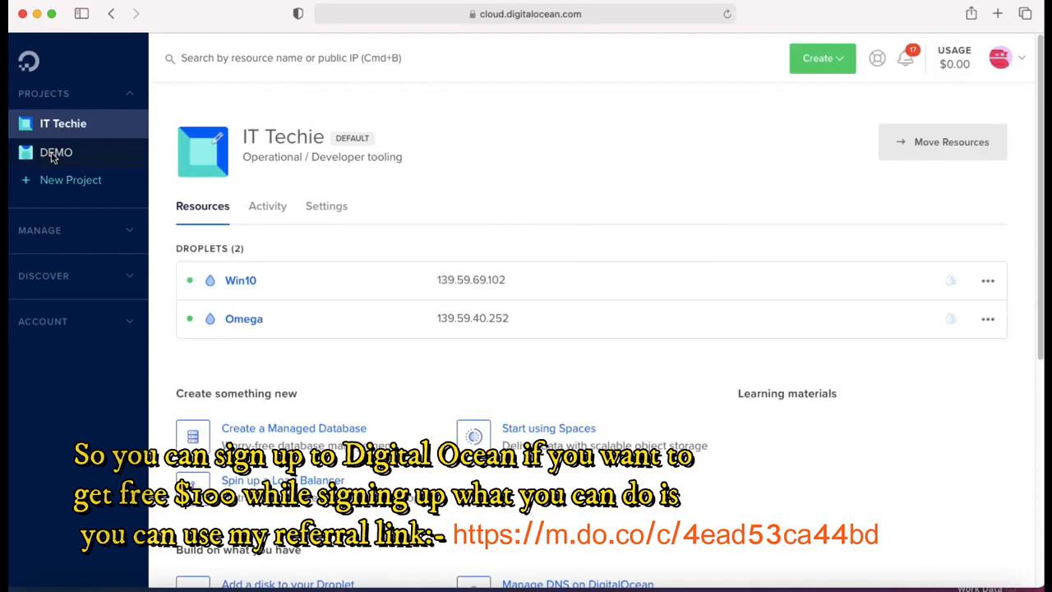
Go from the DEMO project back to IT Techie and open its Create menu
{"action": "left_click", "coordinate": [53, 154]}
{"action": "left_click", "coordinate": [57, 128]}
{"action": "left_click", "coordinate": [826, 70]}
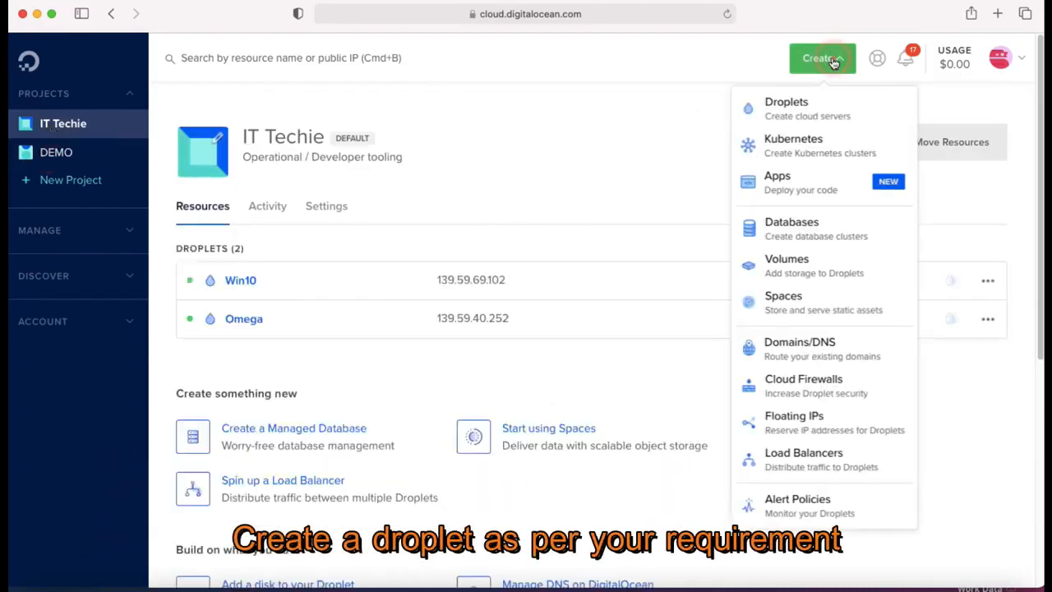
Start a new droplet and choose the $24/mo 4 GB plan
{"action": "left_click", "coordinate": [825, 103]}
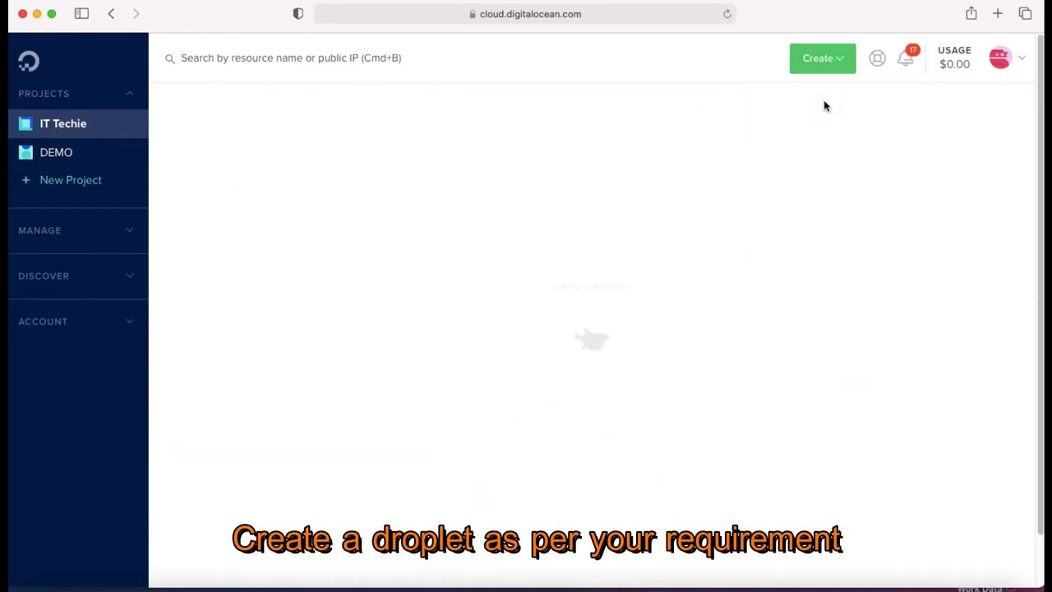
{"action": "scroll", "coordinate": [274, 215], "scroll_direction": "down", "scroll_amount": 5}
{"action": "scroll", "coordinate": [538, 308], "scroll_direction": "down", "scroll_amount": 4}
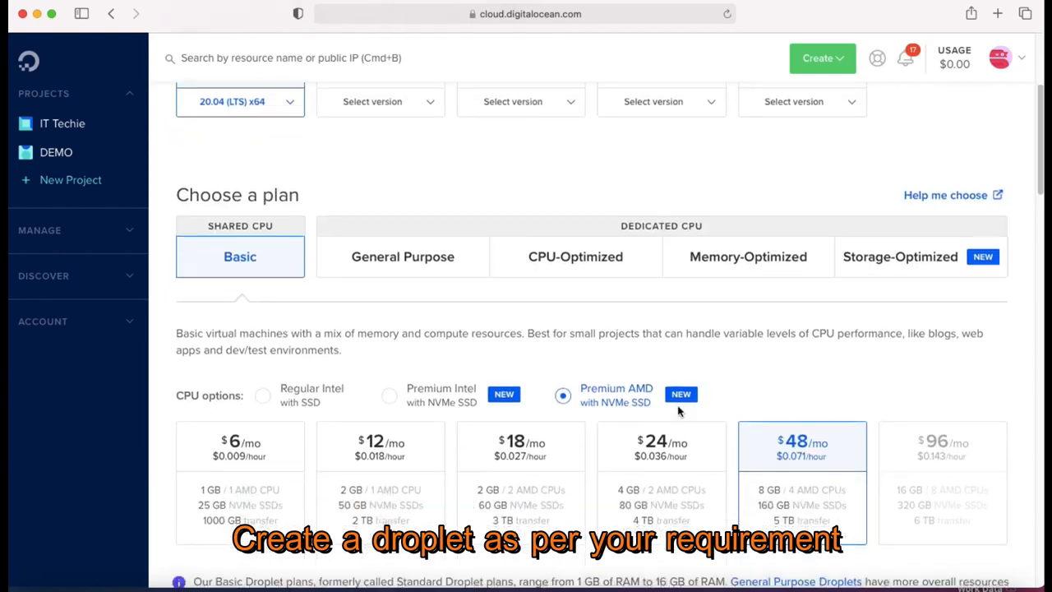
{"action": "left_click", "coordinate": [639, 401]}
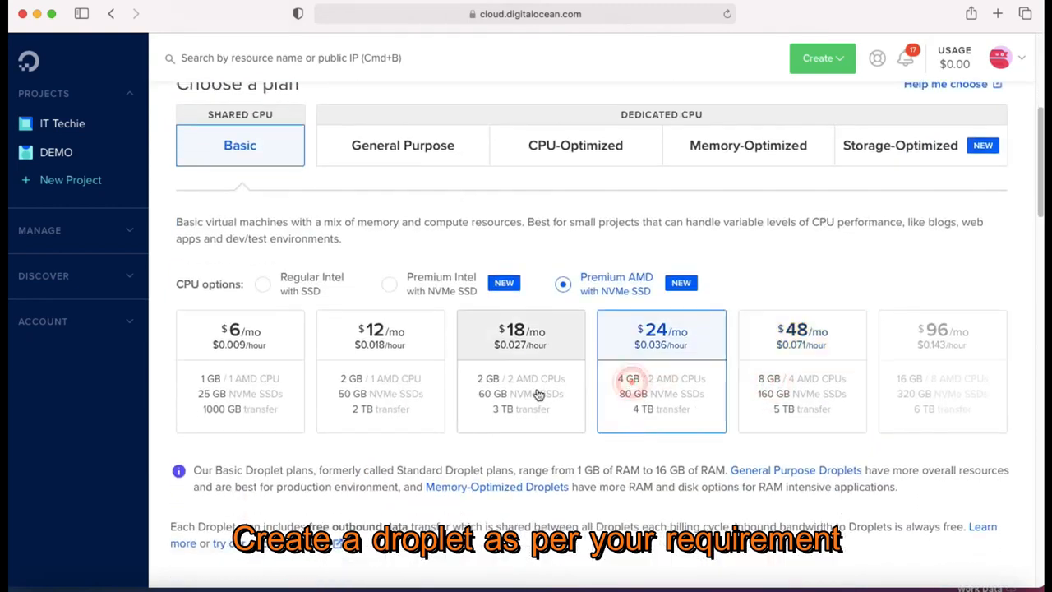
{"action": "left_click", "coordinate": [539, 394]}
{"action": "scroll", "coordinate": [567, 378], "scroll_direction": "down", "scroll_amount": 2}
{"action": "left_click", "coordinate": [654, 325]}
Pick the New York datacenter region and enter a root password
{"action": "scroll", "coordinate": [674, 317], "scroll_direction": "down", "scroll_amount": 1}
{"action": "scroll", "coordinate": [673, 314], "scroll_direction": "down", "scroll_amount": 10}
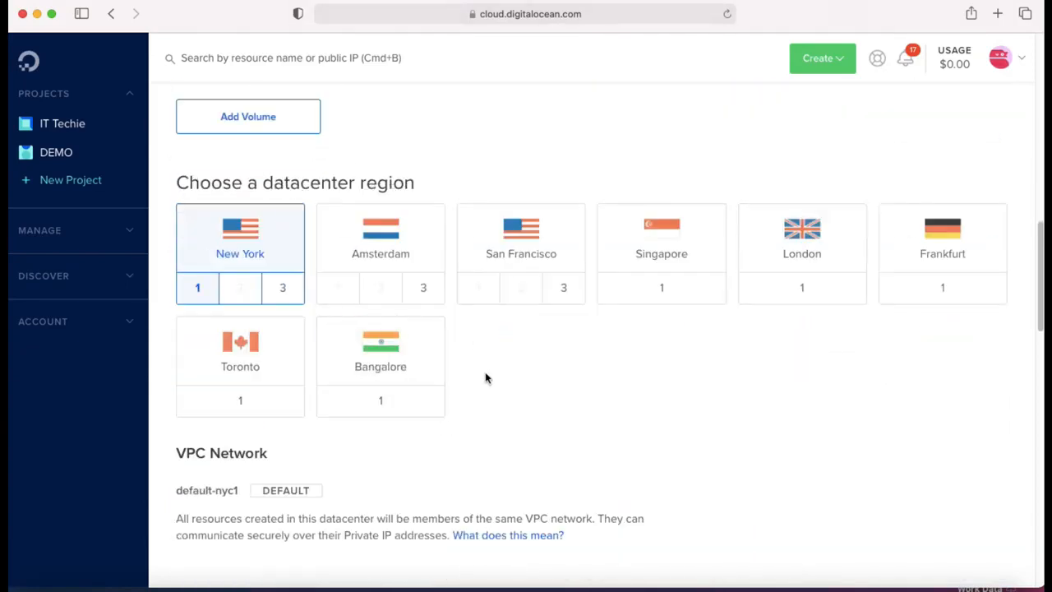
{"action": "left_click", "coordinate": [394, 364]}
{"action": "left_click", "coordinate": [272, 276]}
{"action": "scroll", "coordinate": [469, 342], "scroll_direction": "down", "scroll_amount": 5}
{"action": "scroll", "coordinate": [502, 361], "scroll_direction": "down", "scroll_amount": 5}
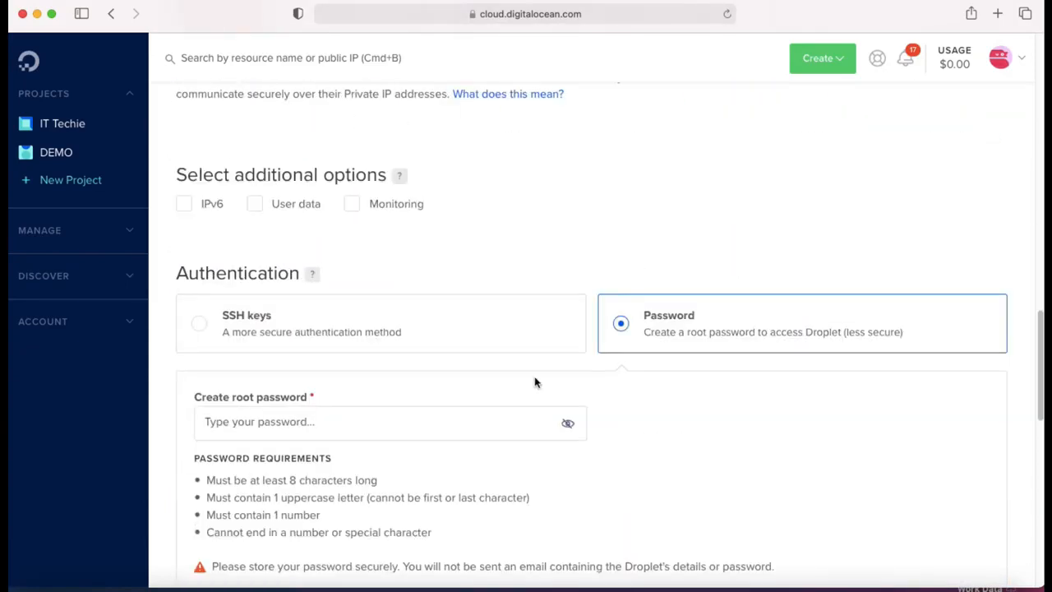
{"action": "type", "text": "••"}
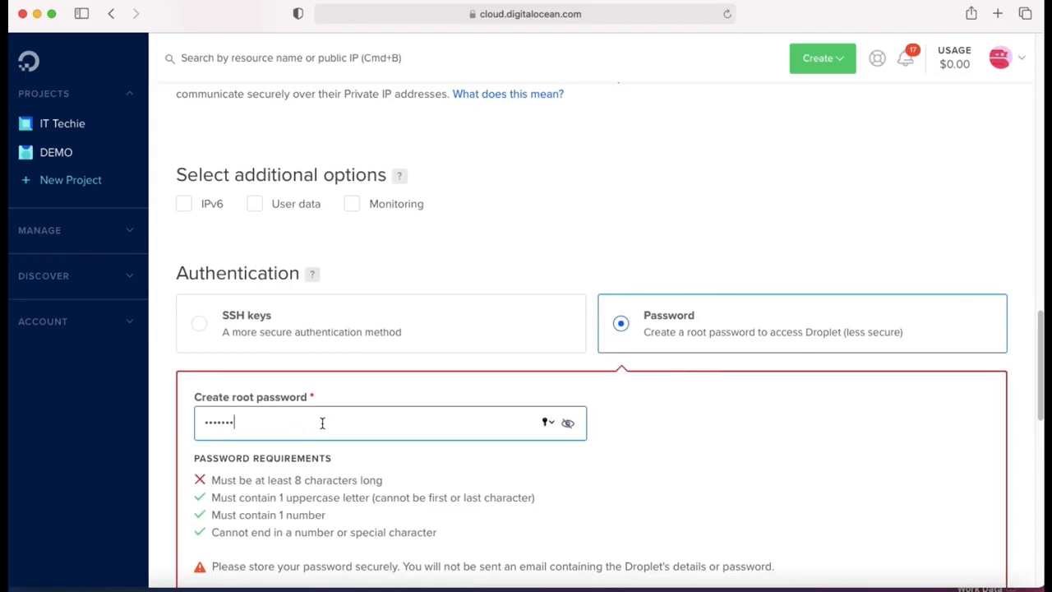
{"action": "type", "text": "•"}
Name the droplet Server2019 and create it
{"action": "scroll", "coordinate": [322, 423], "scroll_direction": "down", "scroll_amount": 10}
{"action": "triple_click", "coordinate": [519, 292]}
{"action": "type", "text": "S"}
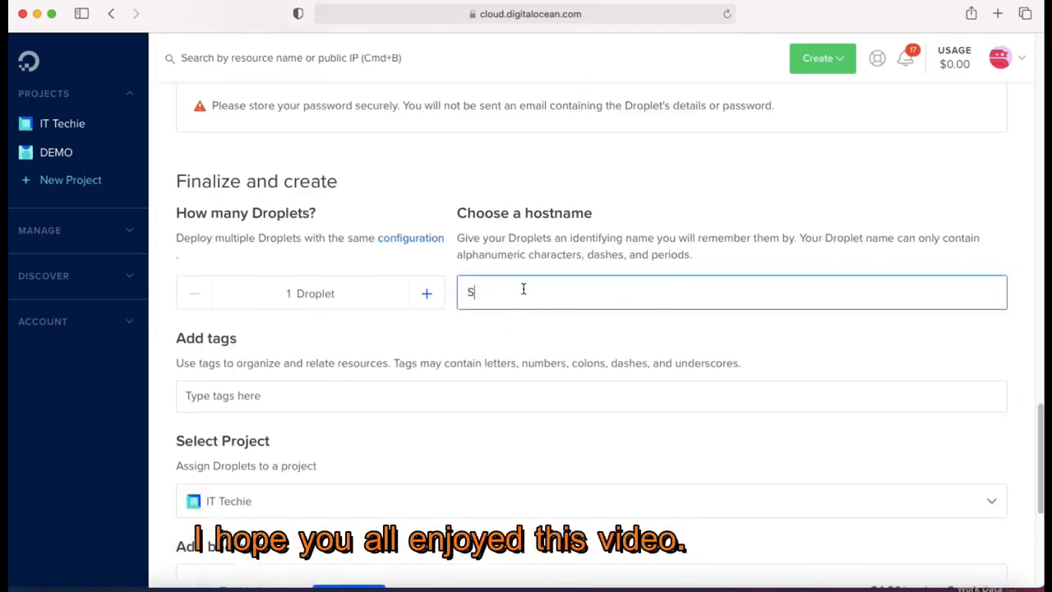
{"action": "type", "text": "erver2019"}
{"action": "scroll", "coordinate": [518, 303], "scroll_direction": "down", "scroll_amount": 8}
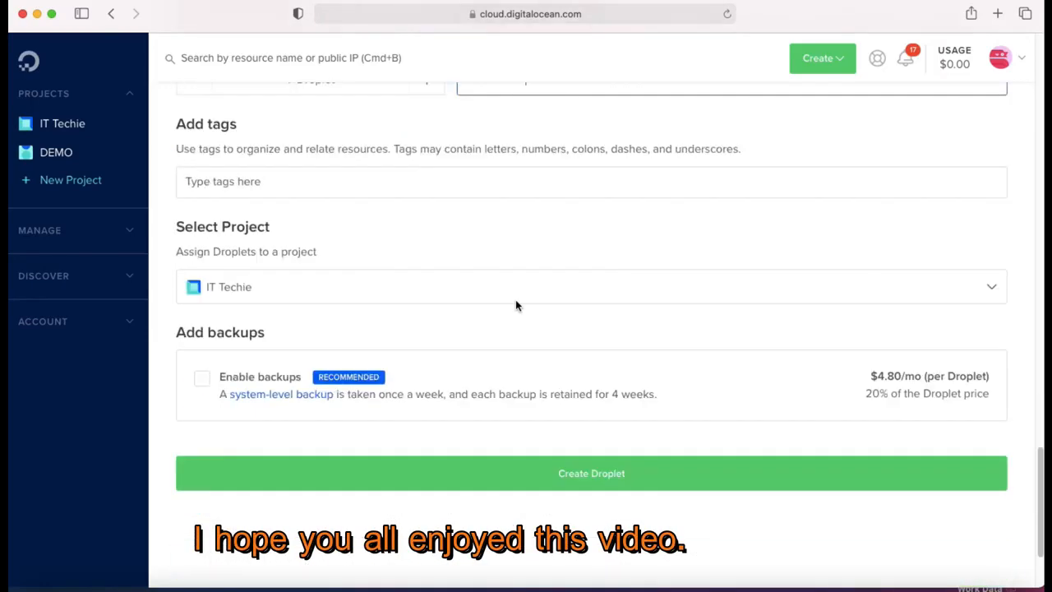
{"action": "left_click", "coordinate": [526, 329]}
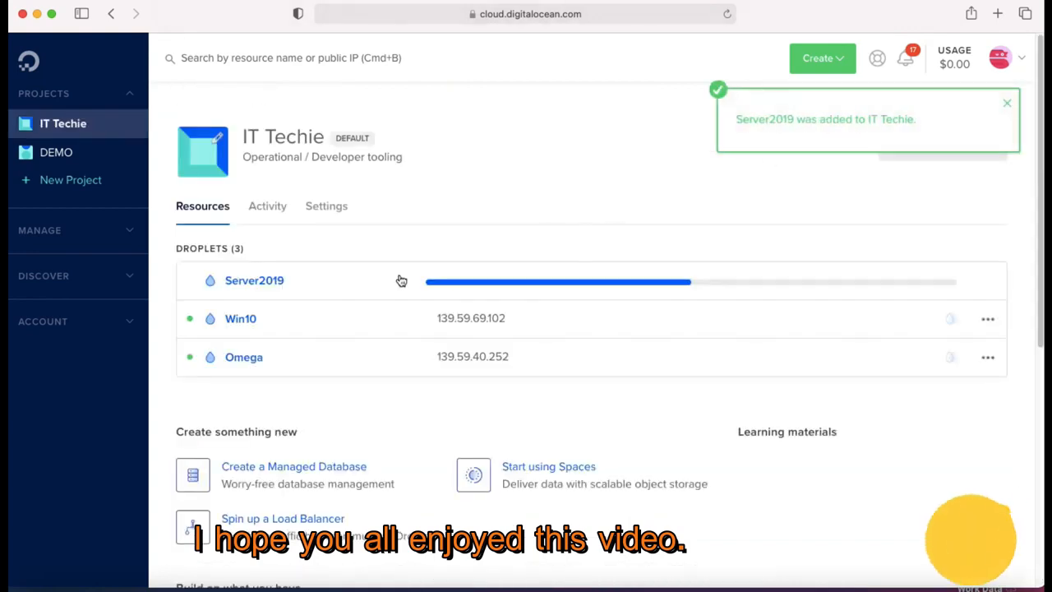
Open the Server2019 droplet page, dismiss the created notice, and request to turn it off
{"action": "left_click", "coordinate": [386, 283]}
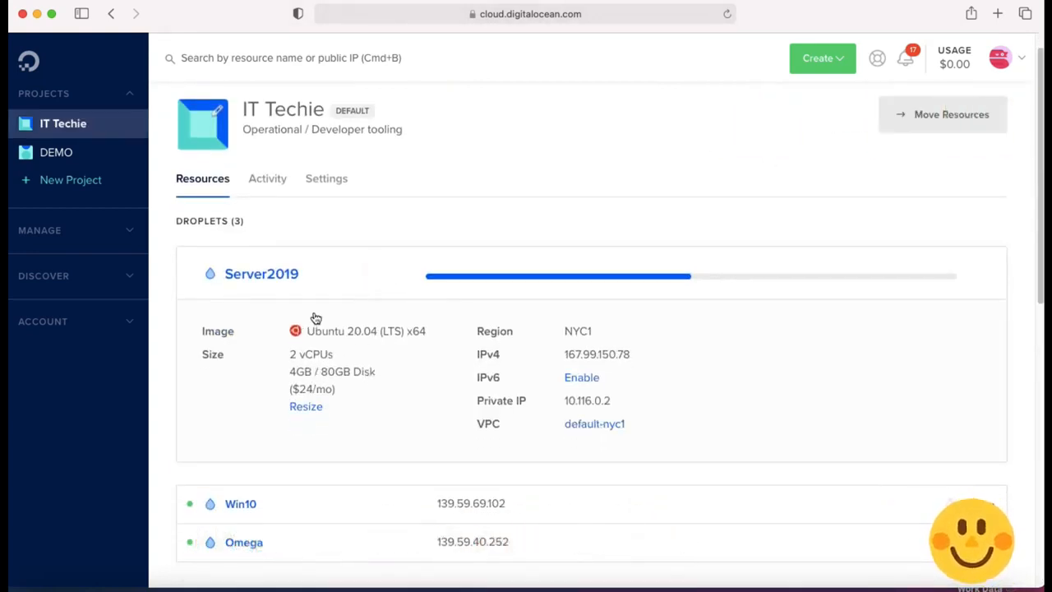
{"action": "left_click", "coordinate": [271, 274]}
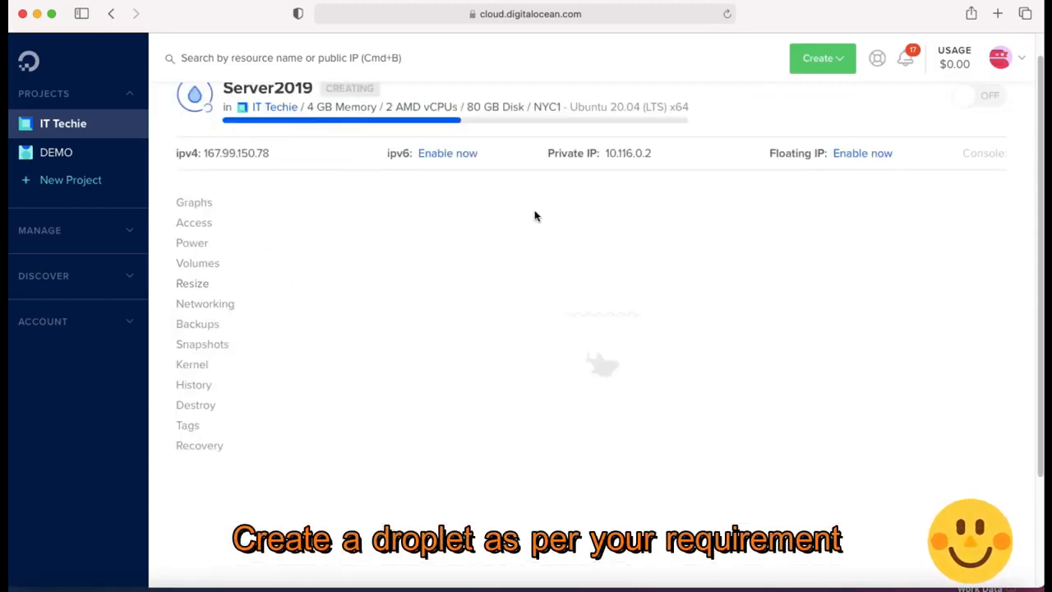
{"action": "double_click", "coordinate": [346, 120]}
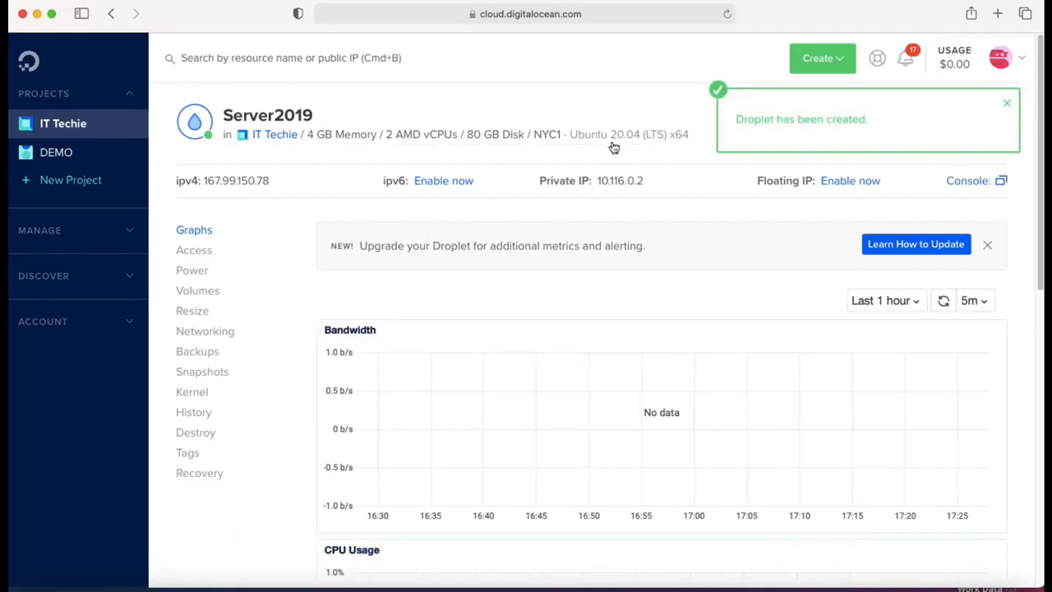
{"action": "left_click", "coordinate": [1006, 104]}
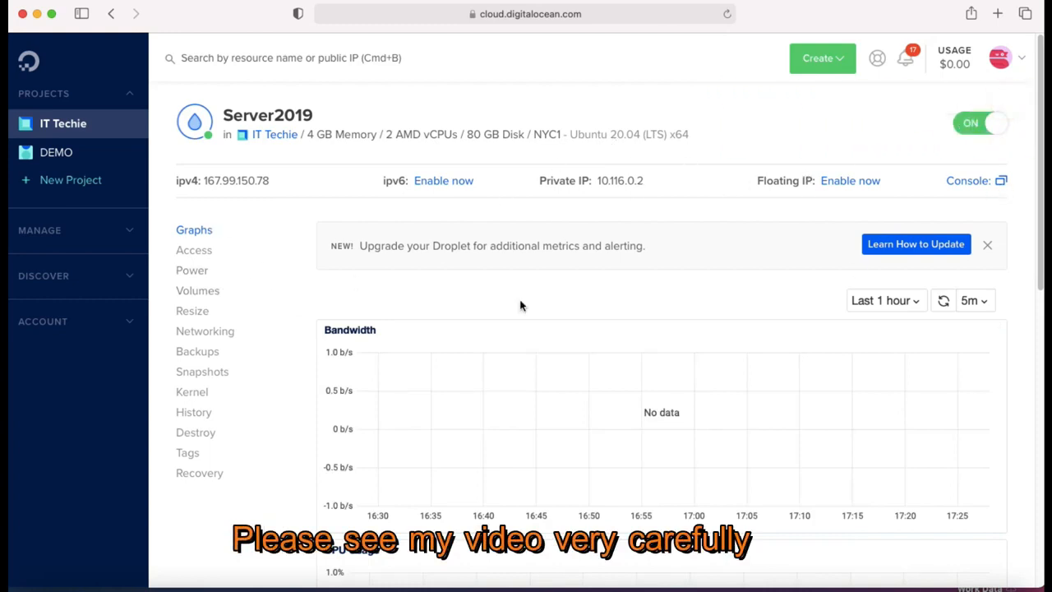
{"action": "left_click", "coordinate": [970, 125]}
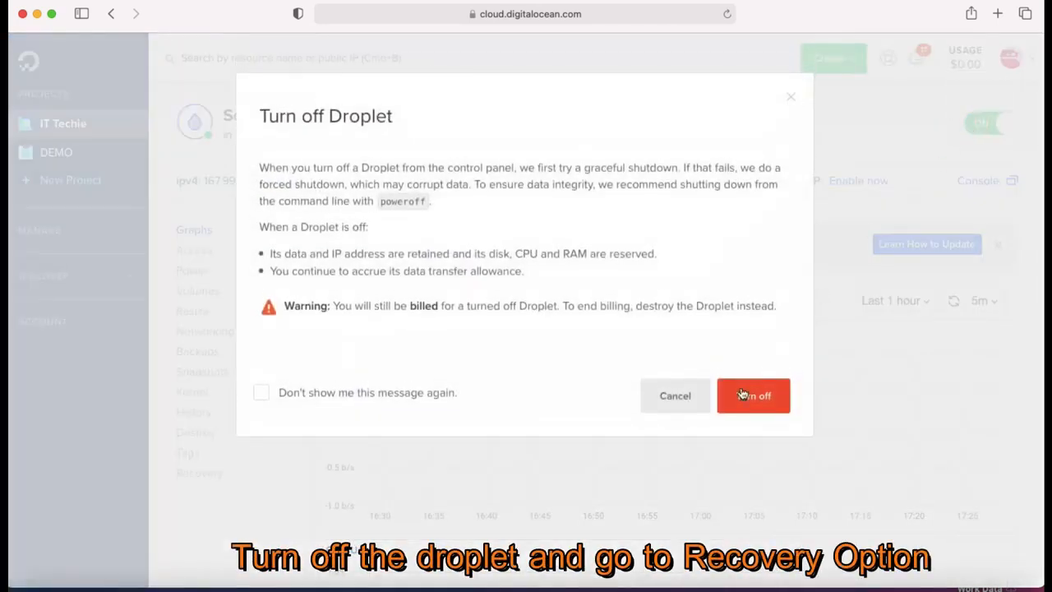
Turn off Server2019 and set it to boot from the Recovery ISO
{"action": "left_click", "coordinate": [755, 398]}
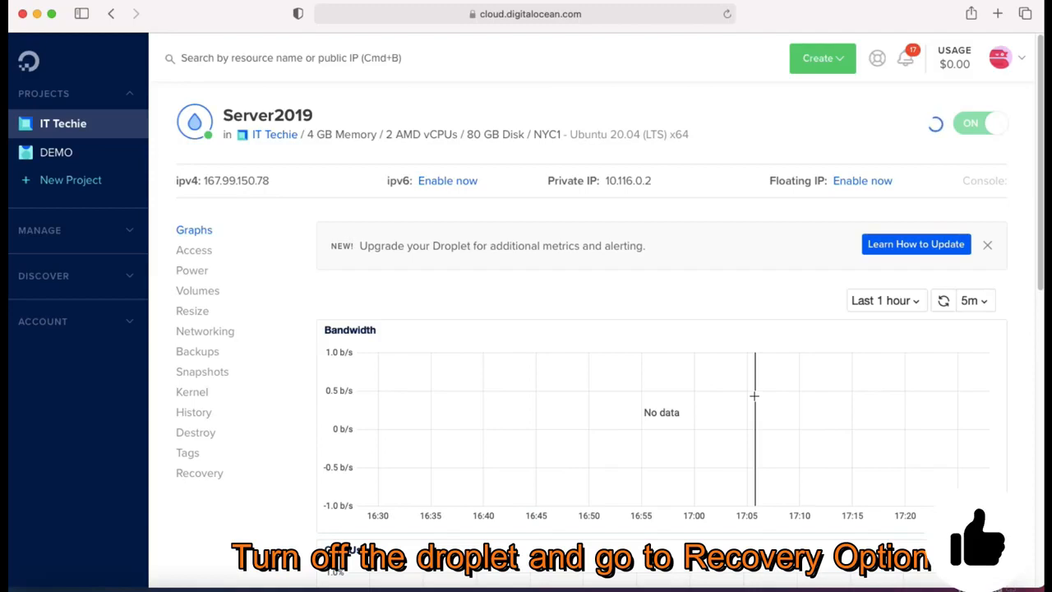
{"action": "left_click", "coordinate": [212, 476]}
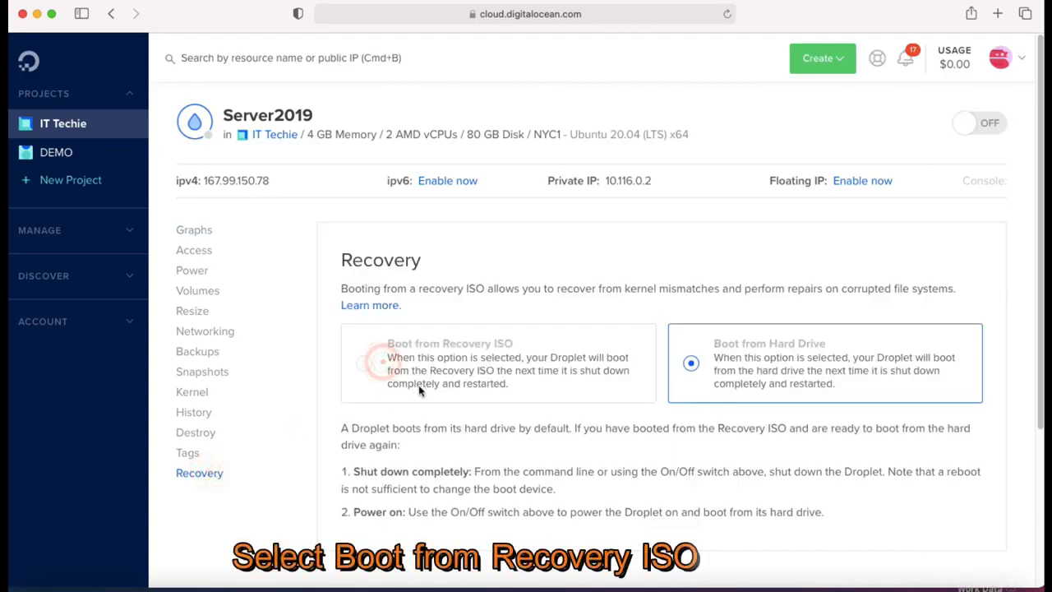
{"action": "left_click", "coordinate": [409, 336]}
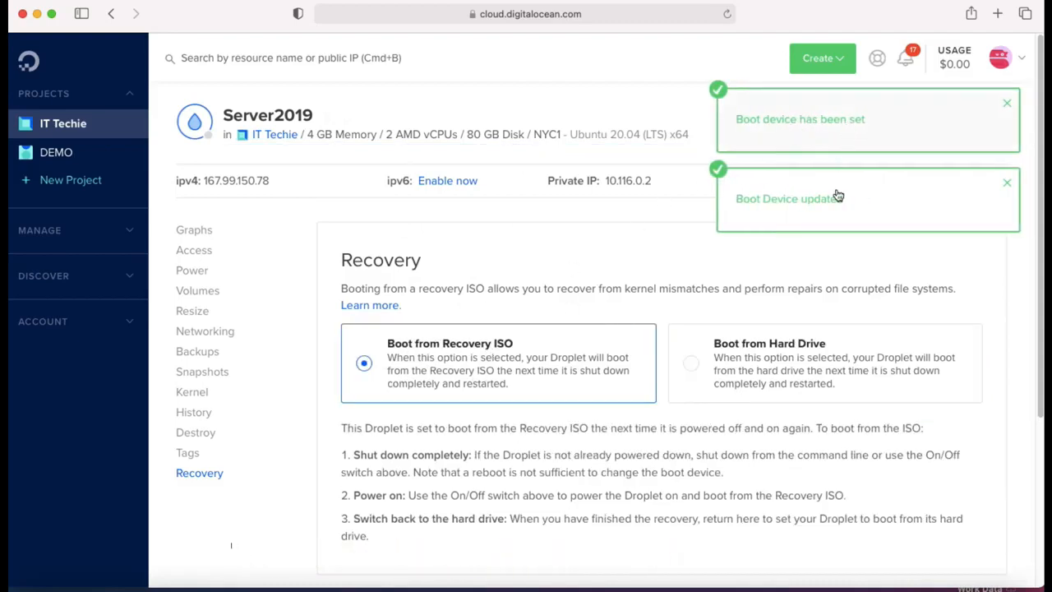
Dismiss the boot device notifications and power the droplet back on
{"action": "left_click", "coordinate": [1007, 183]}
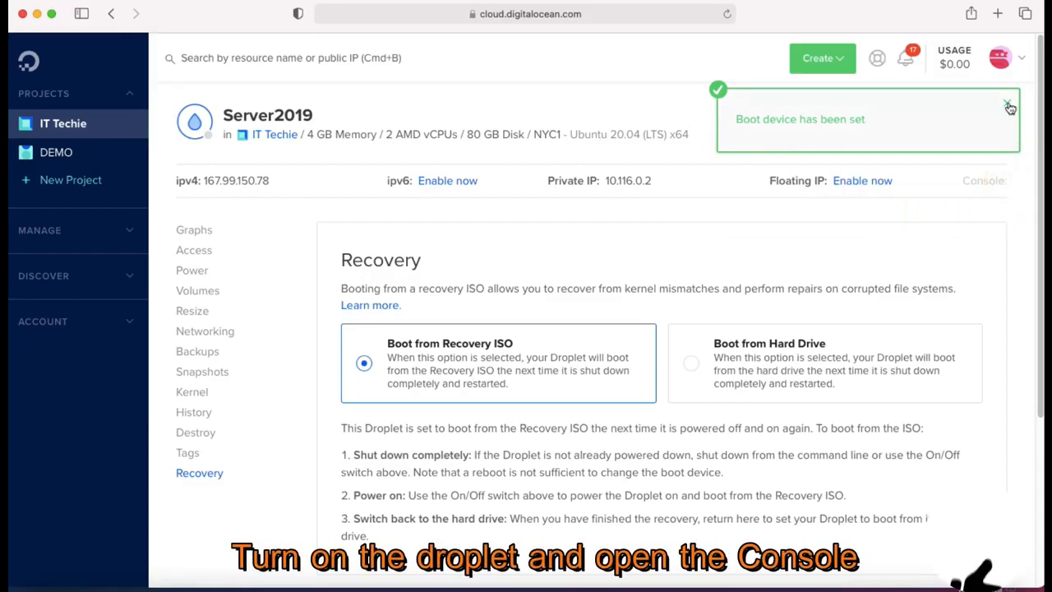
{"action": "left_click", "coordinate": [1009, 106]}
{"action": "left_click", "coordinate": [983, 122]}
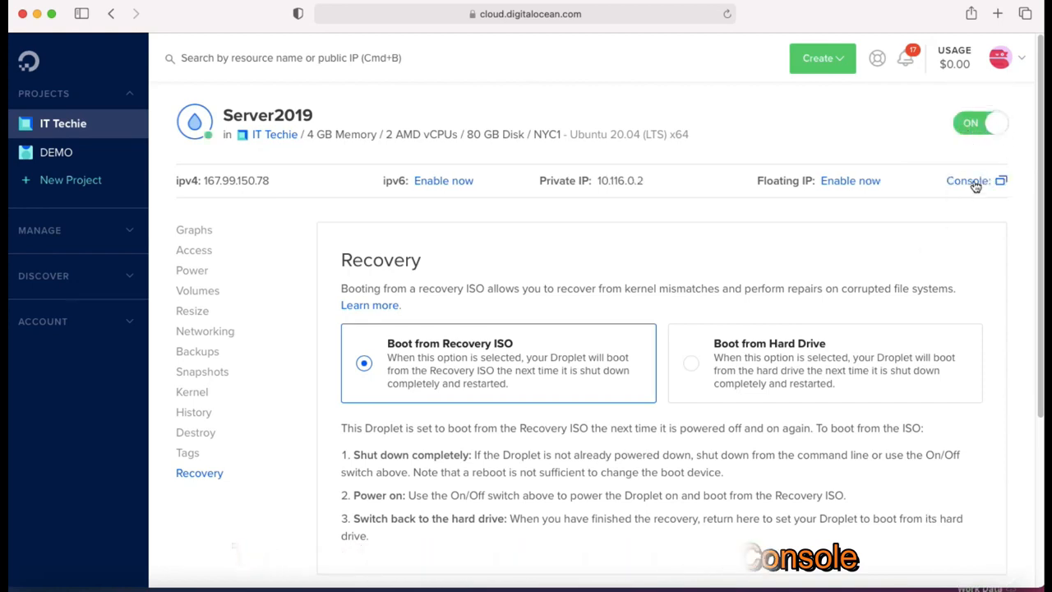
Open the recovery console and choose option 6 for an interactive shell
{"action": "left_click", "coordinate": [970, 181]}
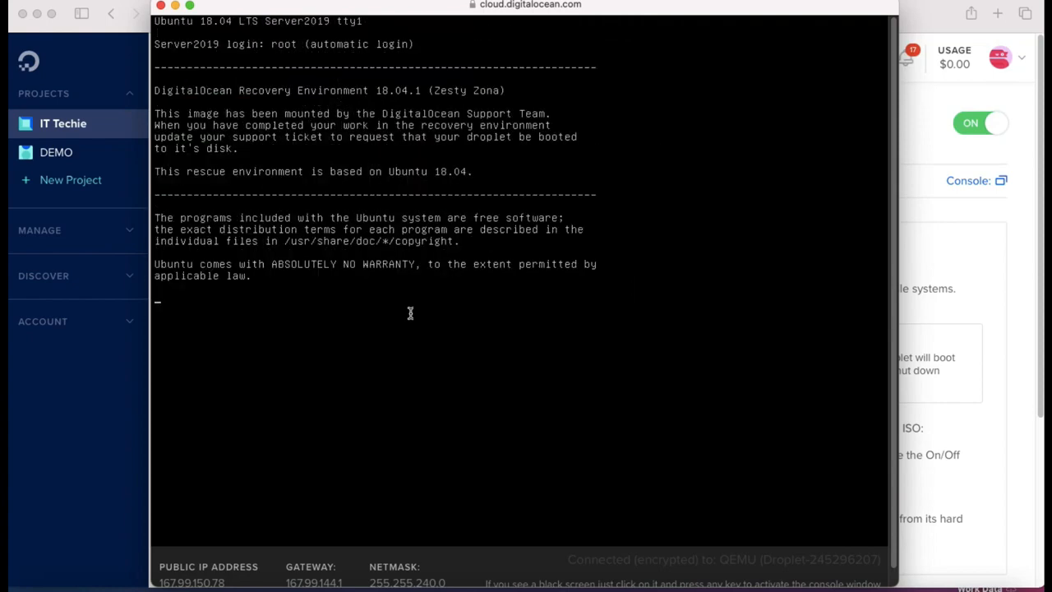
{"action": "left_click", "coordinate": [376, 206]}
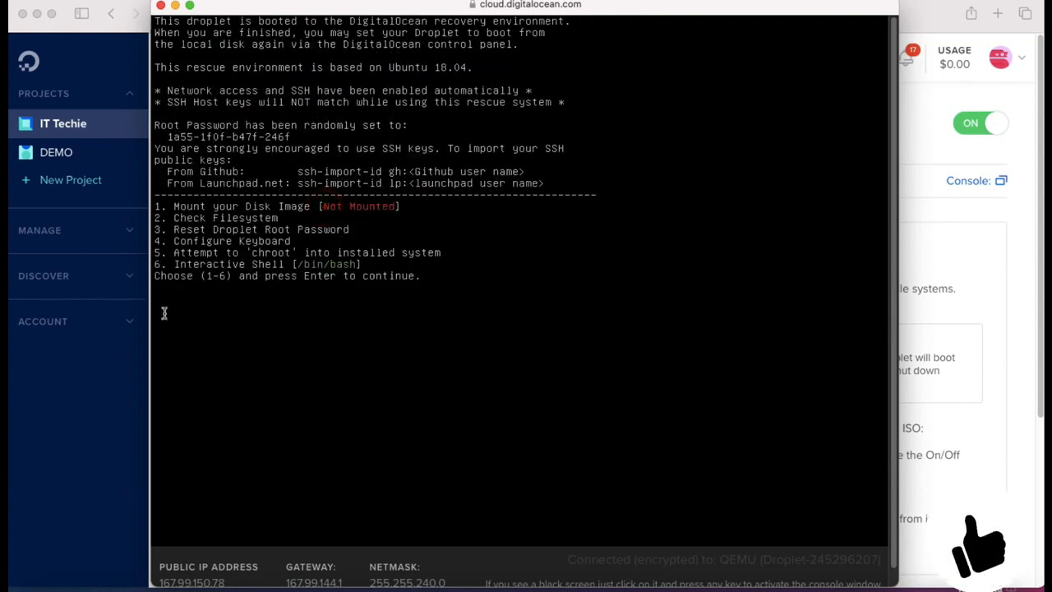
{"action": "type", "text": "1"}
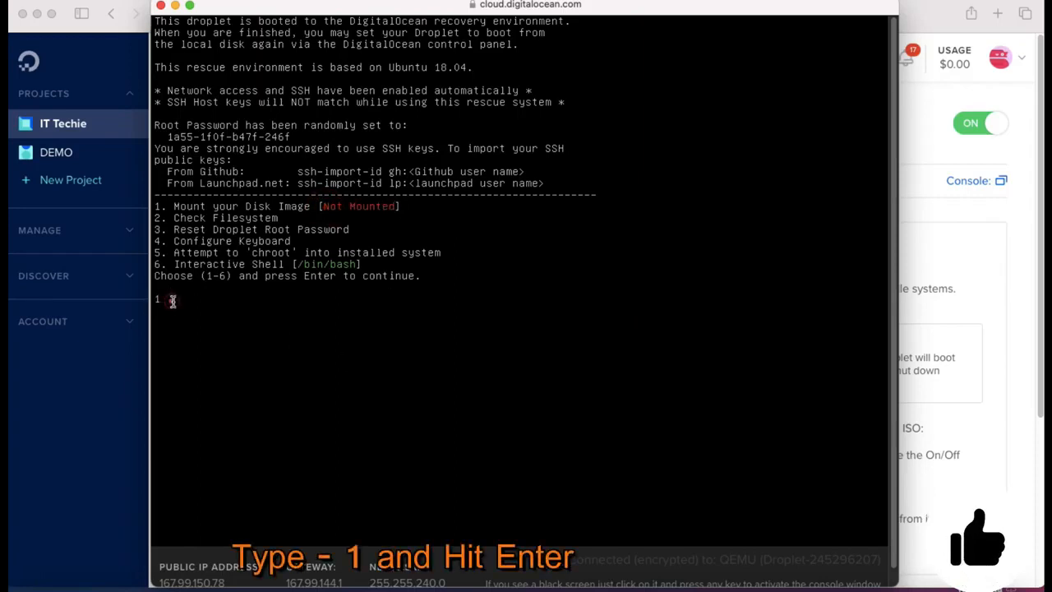
{"action": "left_click", "coordinate": [172, 304]}
{"action": "left_click", "coordinate": [351, 206]}
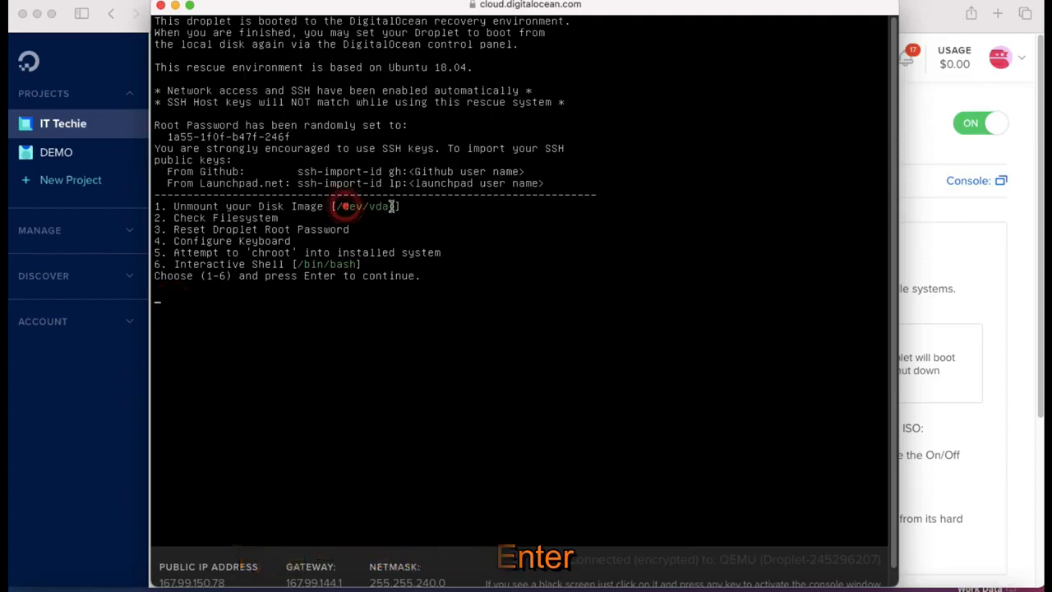
{"action": "left_click", "coordinate": [277, 307]}
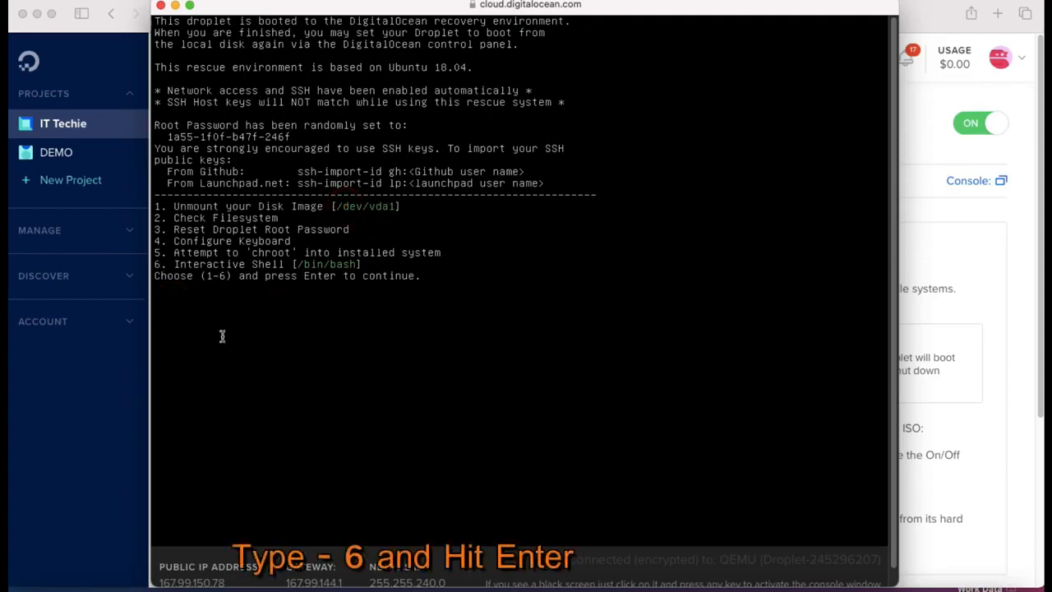
{"action": "type", "text": "6"}
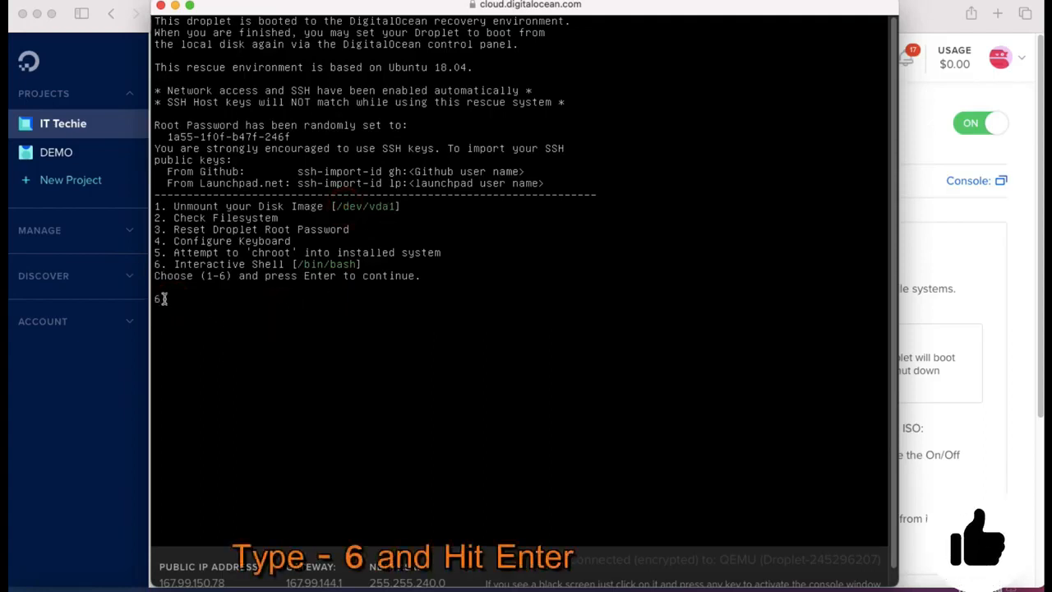
{"action": "left_click", "coordinate": [165, 299]}
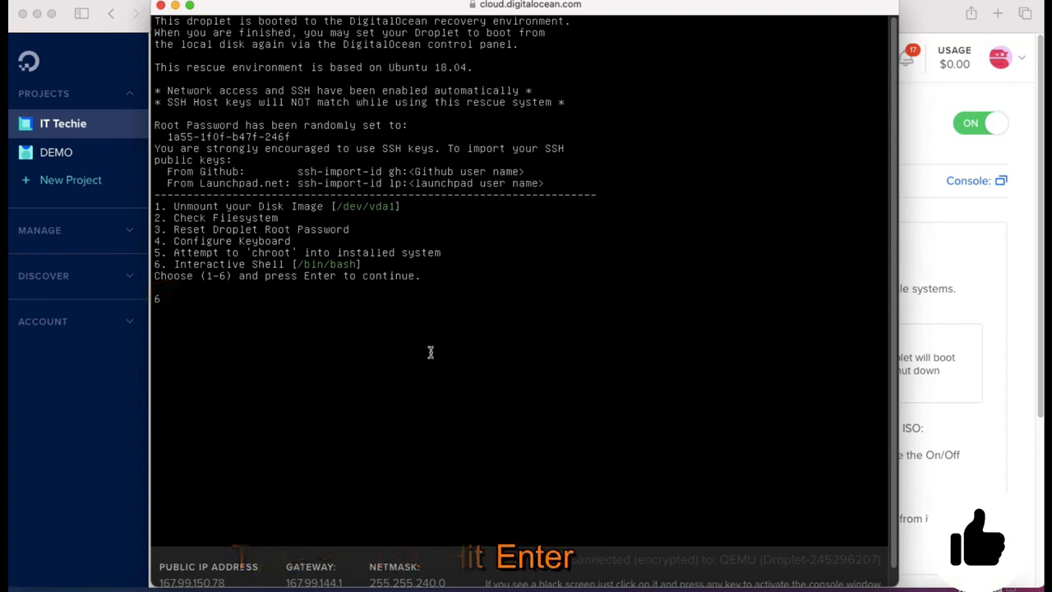
{"action": "key", "text": "Return"}
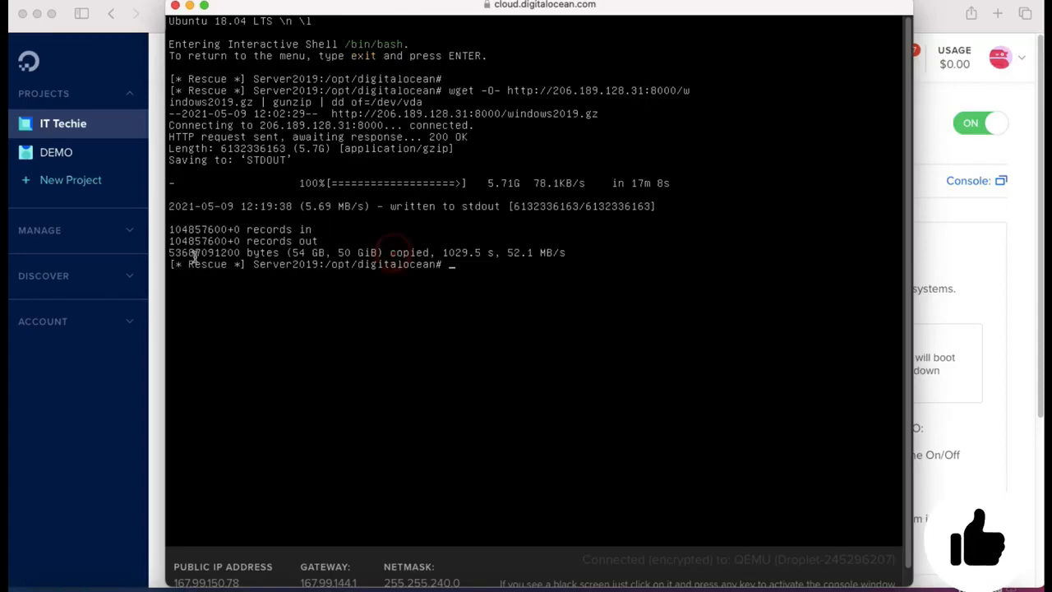
Exit the shell after the windows2019 image is written to /dev/vda
{"action": "type", "text": "exit"}
{"action": "key", "text": "Return"}
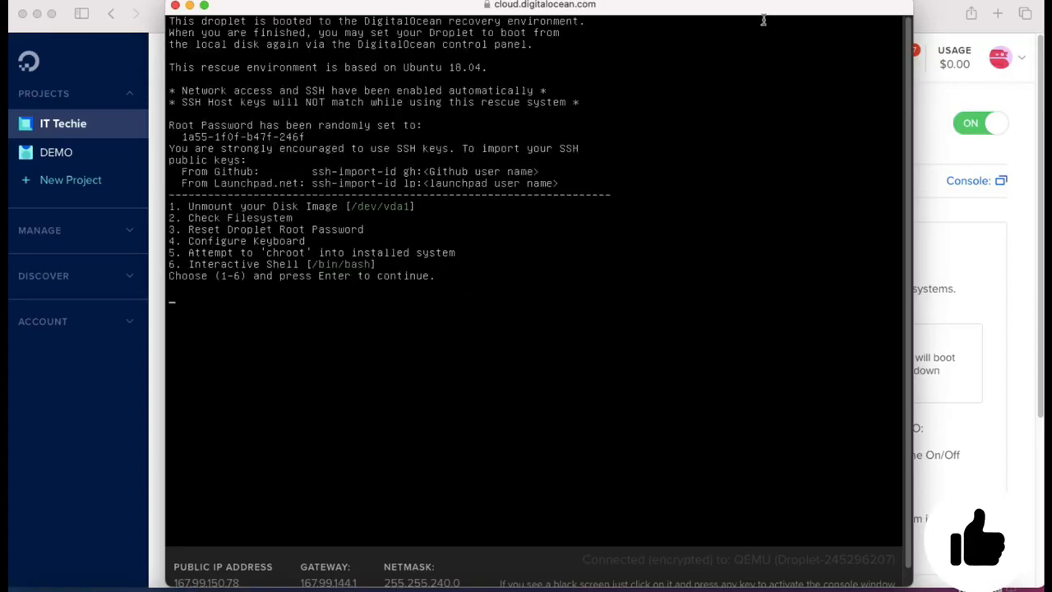
Close the console window and power off Server2019
{"action": "left_click", "coordinate": [174, 5]}
{"action": "left_click", "coordinate": [979, 123]}
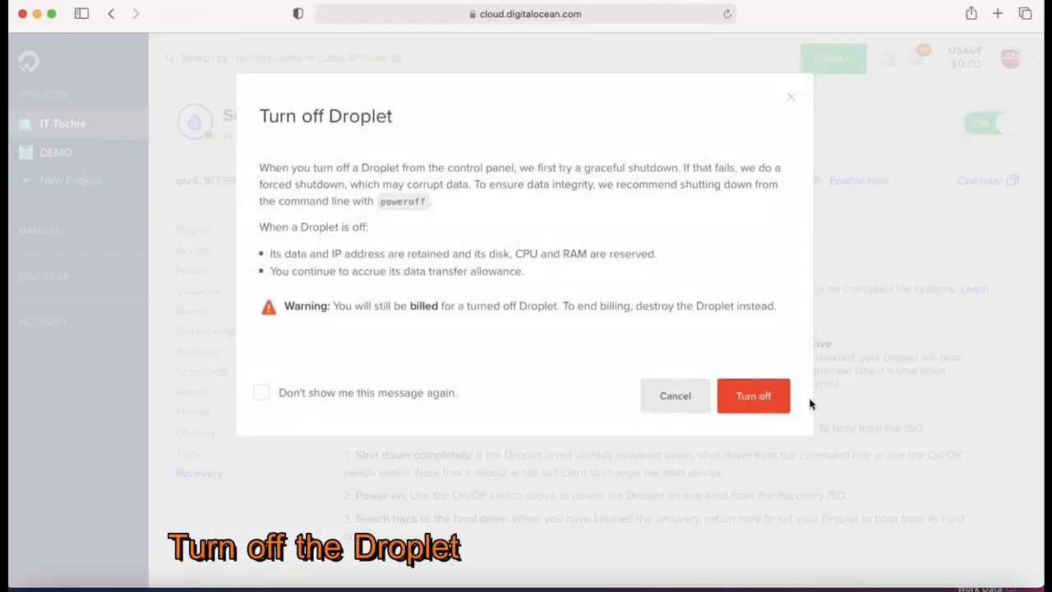
{"action": "left_click", "coordinate": [775, 398]}
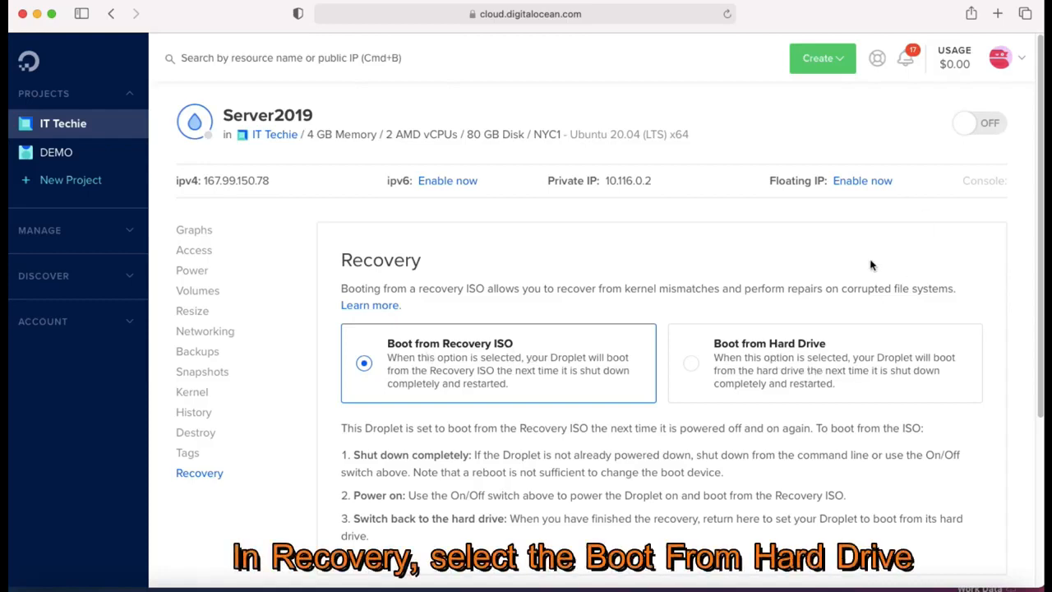
Set Server2019 to boot from its hard drive, power it on, and open its console
{"action": "left_click", "coordinate": [818, 345]}
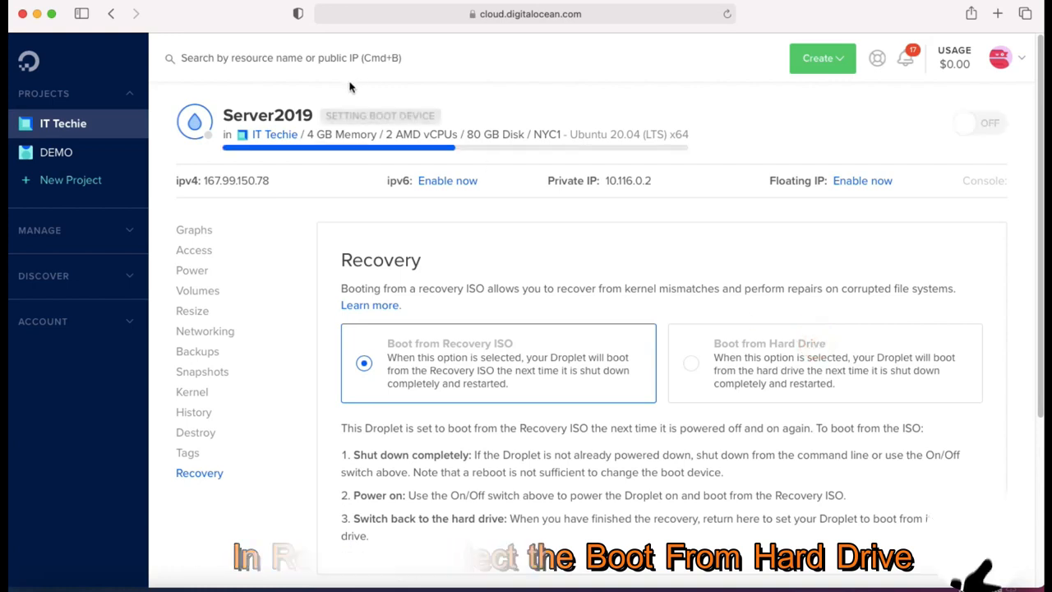
{"action": "left_click_drag", "start_coordinate": [329, 114], "coordinate": [431, 119]}
{"action": "left_click", "coordinate": [754, 205]}
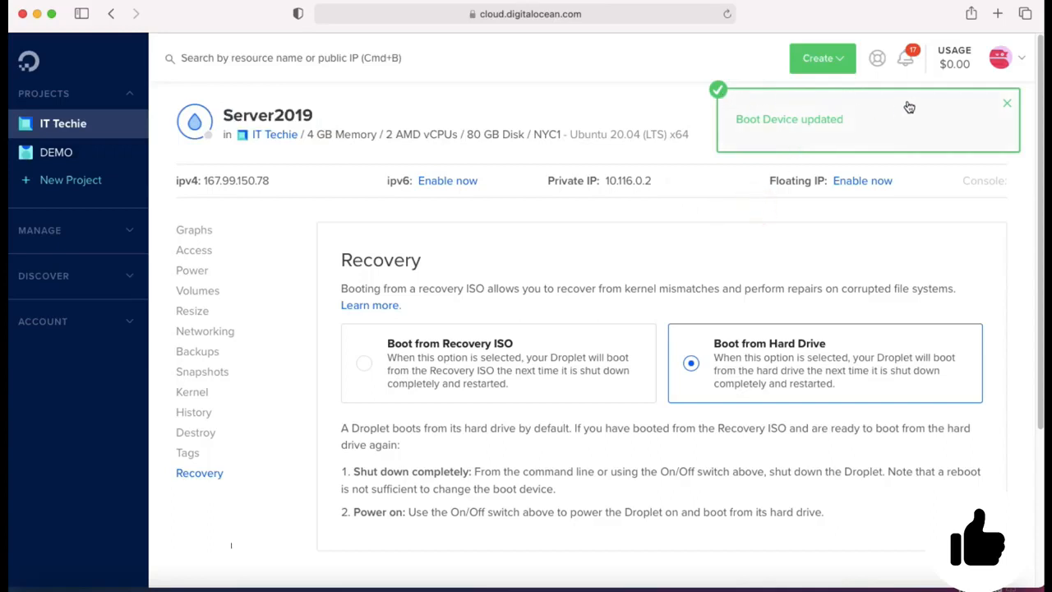
{"action": "left_click", "coordinate": [1008, 102]}
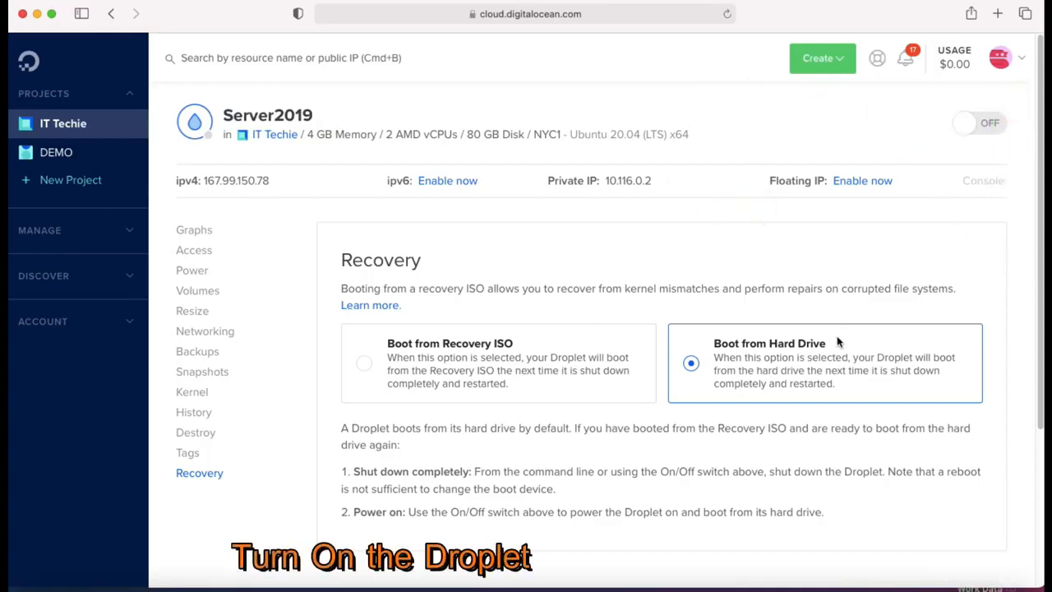
{"action": "left_click", "coordinate": [991, 123]}
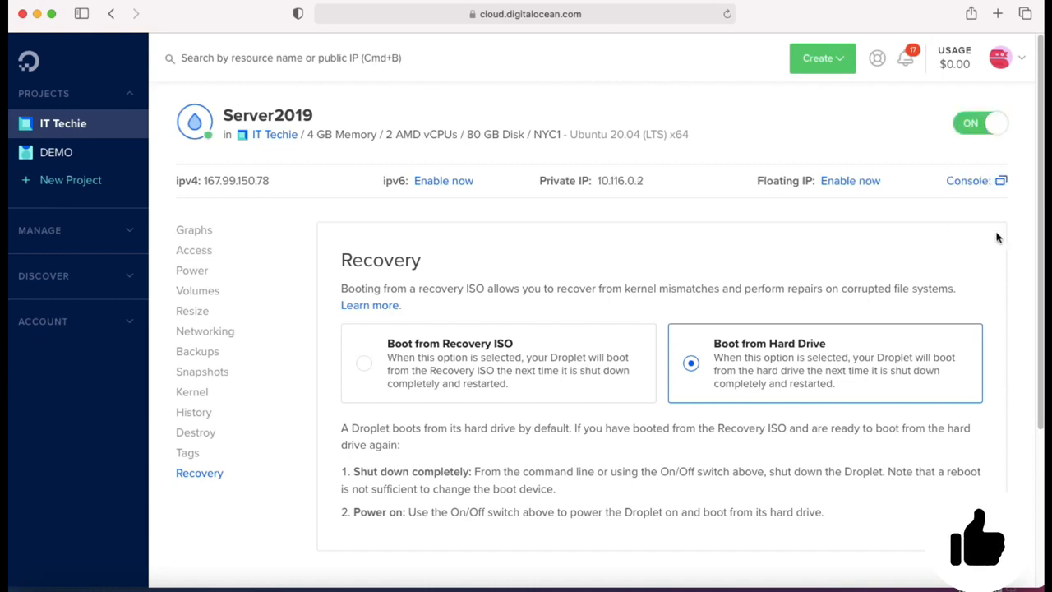
{"action": "left_click", "coordinate": [987, 182]}
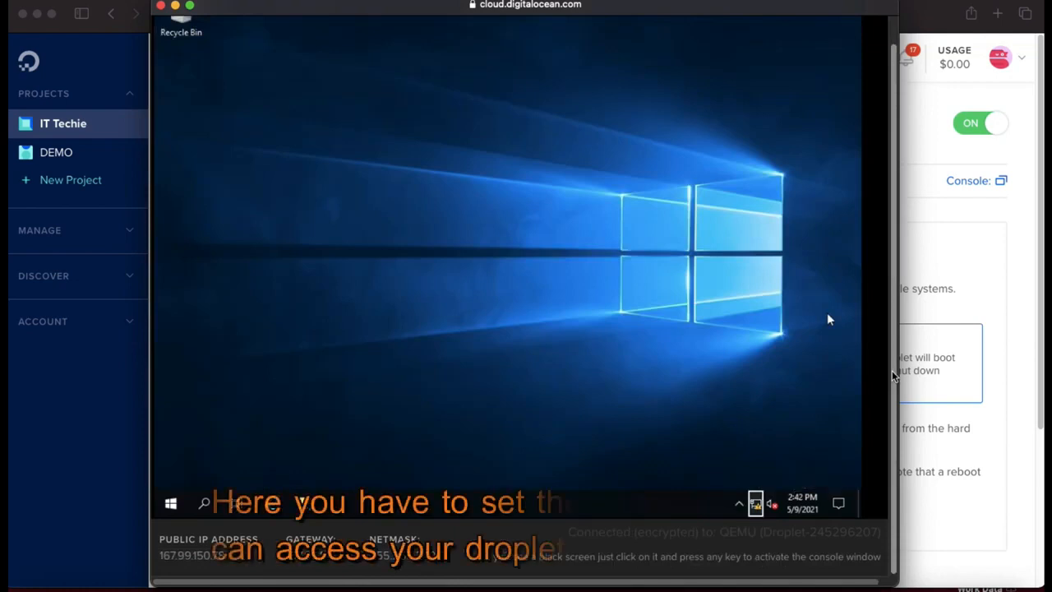
Open the Ethernet 2 adapter's properties from Network & Internet settings
{"action": "left_click", "coordinate": [756, 503]}
{"action": "key", "text": "Tab"}
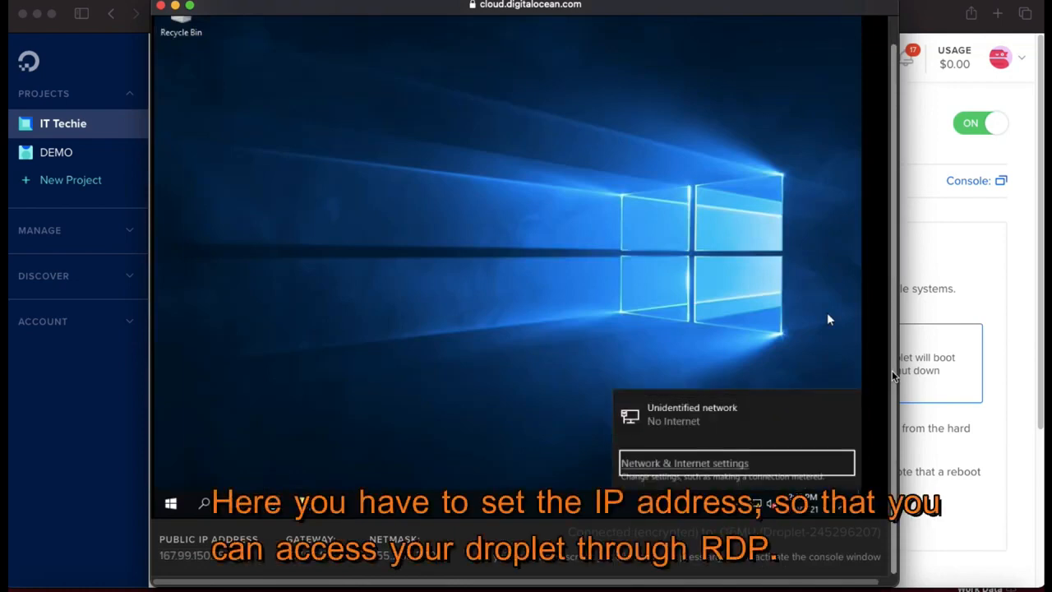
{"action": "key", "text": "Return"}
{"action": "key", "text": "Tab"}
{"action": "key", "text": "Tab"}
{"action": "key", "text": "Tab"}
{"action": "key", "text": "Tab"}
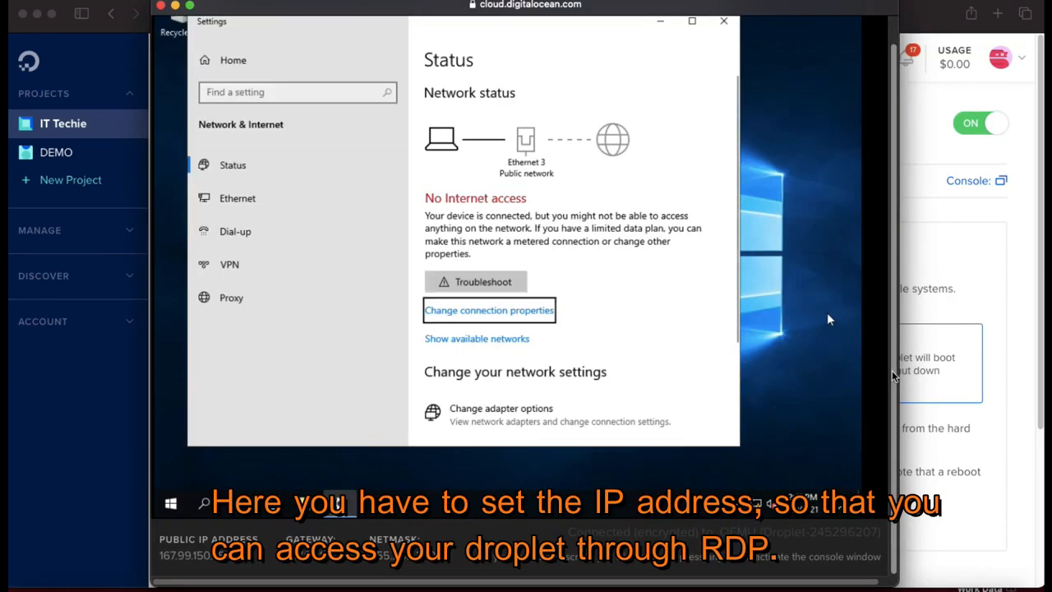
{"action": "key", "text": "Return"}
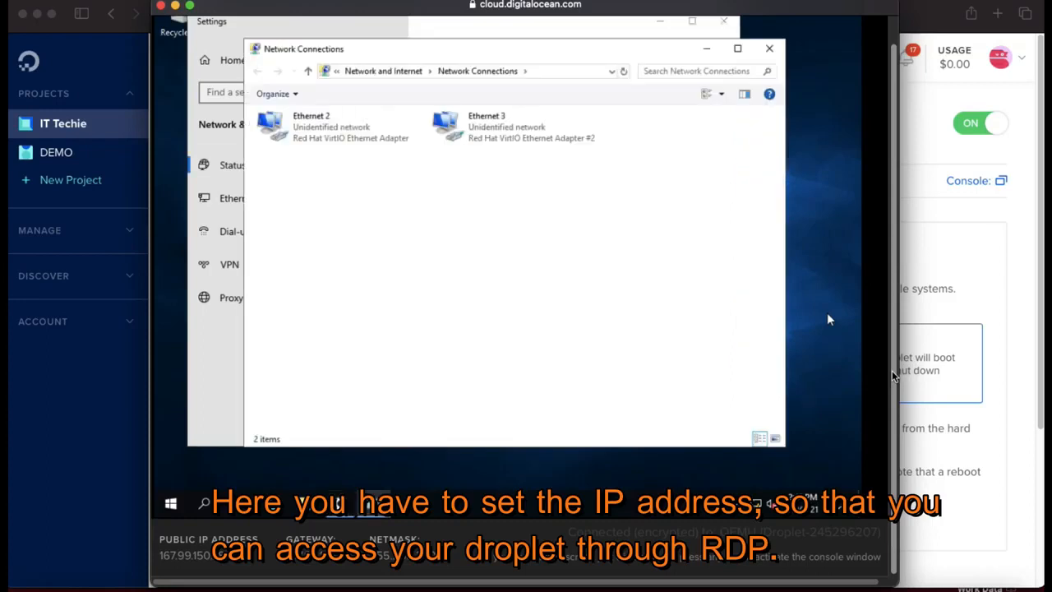
{"action": "key", "text": "Tab"}
{"action": "key", "text": "Tab"}
{"action": "key", "text": "Tab"}
{"action": "key", "text": "Tab"}
{"action": "key", "text": "Right"}
{"action": "key", "text": "Left"}
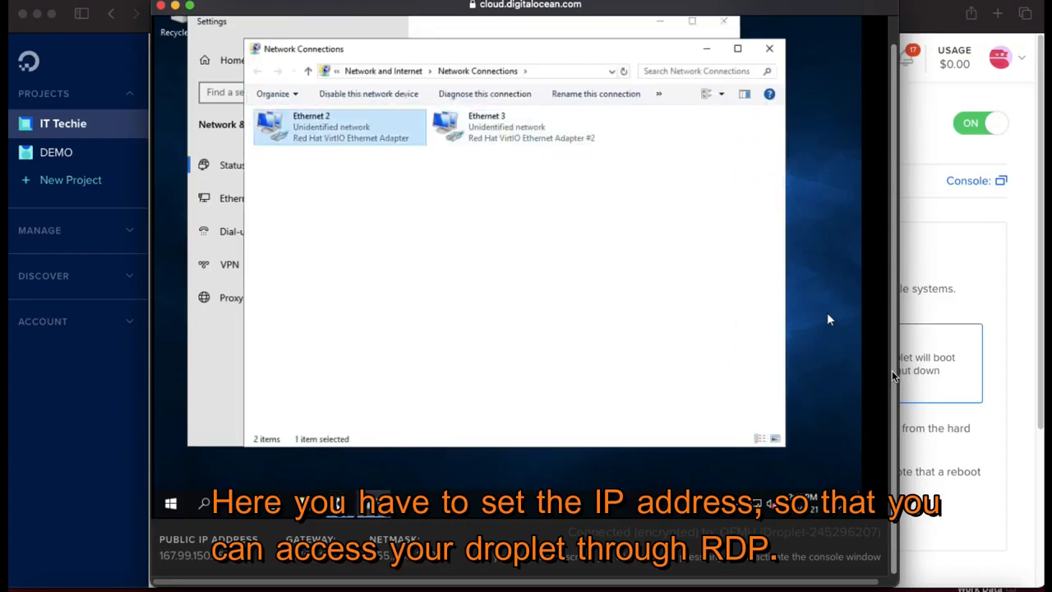
{"action": "key", "text": "shift+F10"}
{"action": "key", "text": "Up"}
Open Internet Protocol Version 4 settings and switch to a manually assigned address
{"action": "key", "text": "Return"}
{"action": "key", "text": "Down"}
{"action": "key", "text": "Down"}
{"action": "key", "text": "Down"}
{"action": "key", "text": "Tab"}
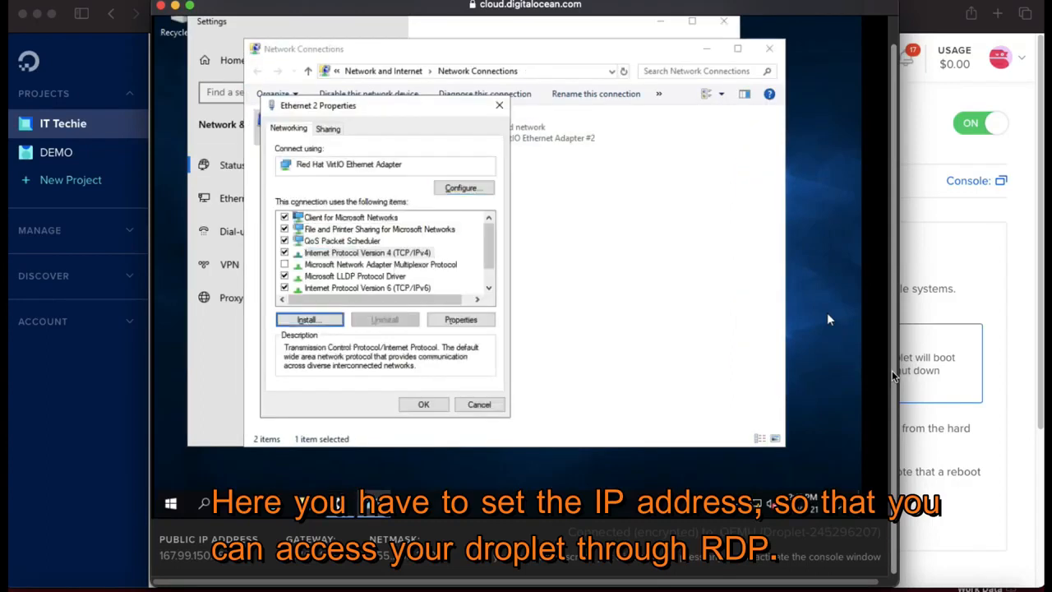
{"action": "key", "text": "Tab"}
{"action": "key", "text": "Return"}
{"action": "key", "text": "Down"}
{"action": "key", "text": "Tab"}
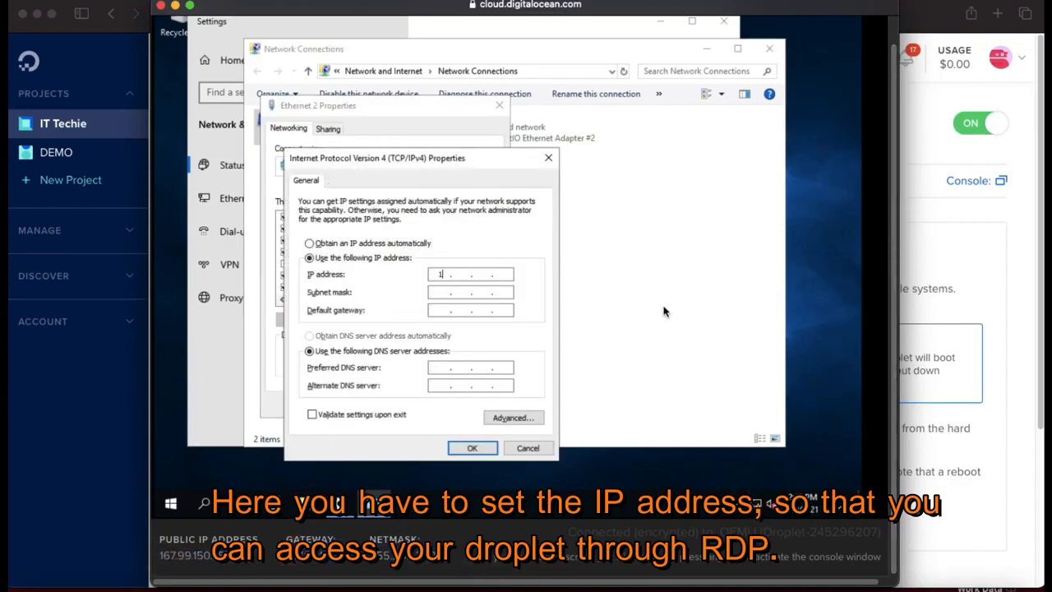
Enter IP 167.99.150.78, mask 255.255.240.0, DNS 8.8.8.8 and 8.8.4.4, and save
{"action": "type", "text": "167.99.150.78"}
{"action": "key", "text": "Tab"}
{"action": "type", "text": "255.255.240.0"}
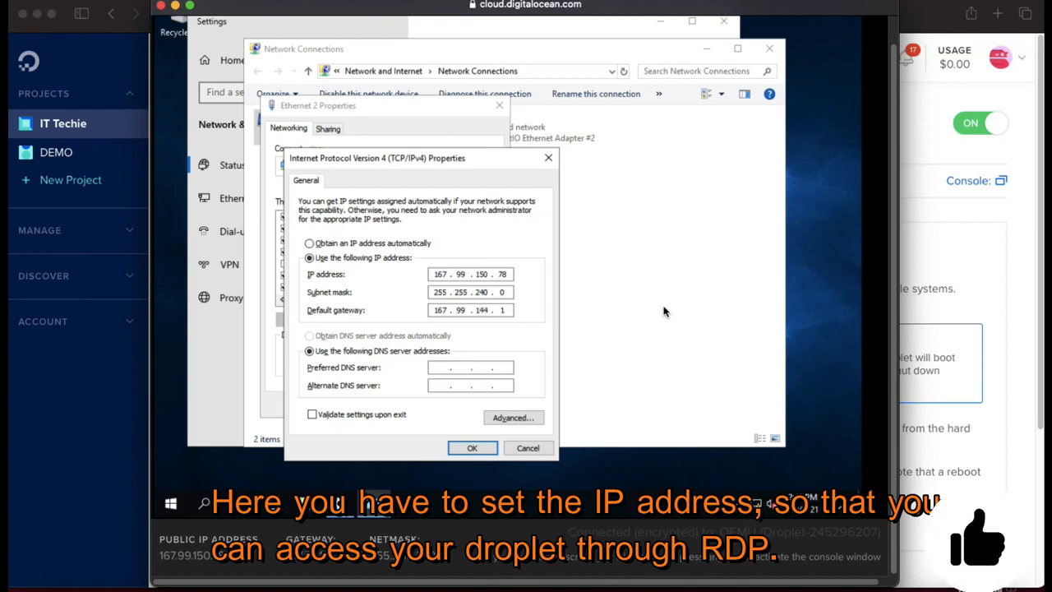
{"action": "type", "text": "8.8.8.8"}
{"action": "key", "text": "Tab"}
{"action": "type", "text": "8 . 8"}
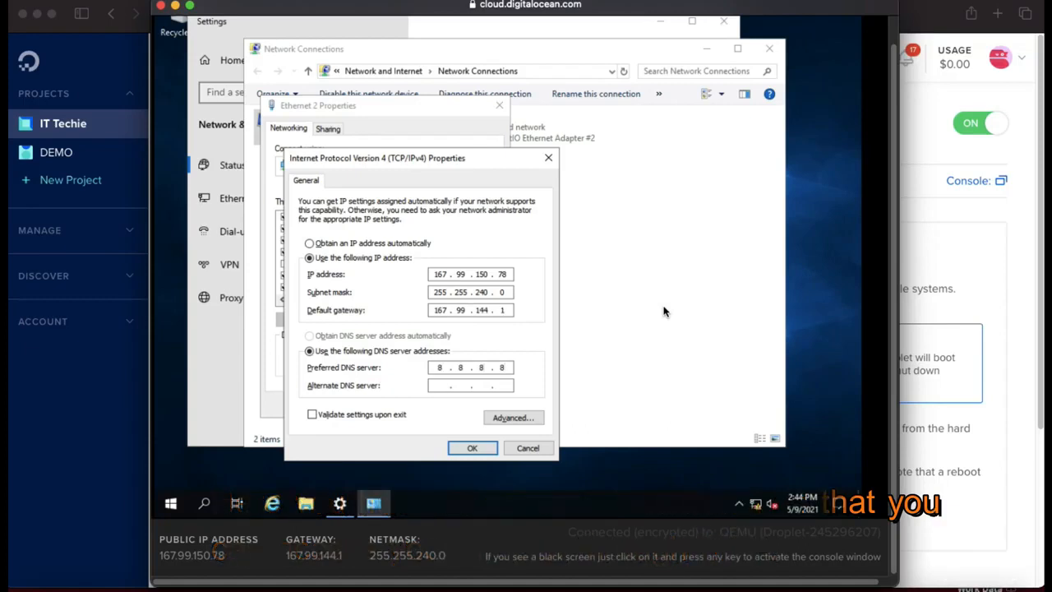
{"action": "type", "text": " . 4 . 4"}
{"action": "key", "text": "Tab"}
{"action": "key", "text": "Tab"}
{"action": "key", "text": "Return"}
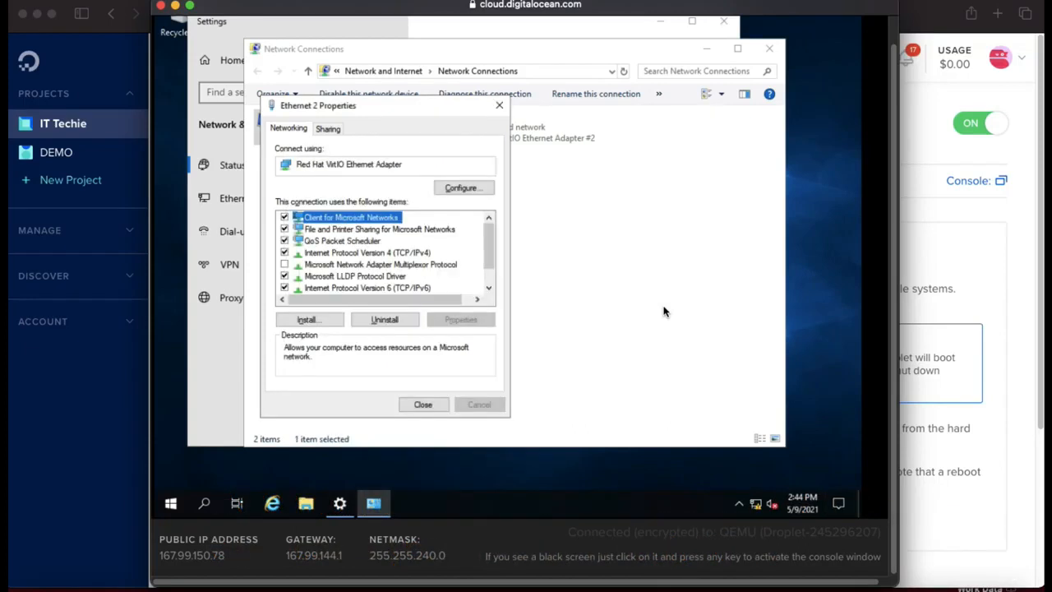
Close the Ethernet 2 properties and network connections windows
{"action": "key", "text": "Tab"}
{"action": "key", "text": "Tab"}
{"action": "key", "text": "Tab"}
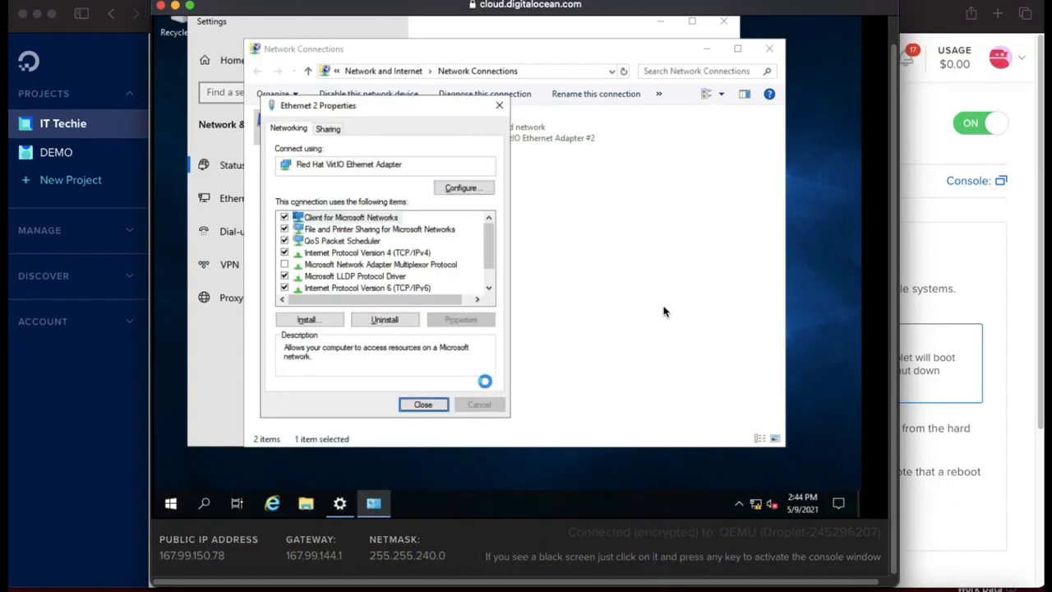
{"action": "key", "text": "alt+F4"}
{"action": "key", "text": "Return"}
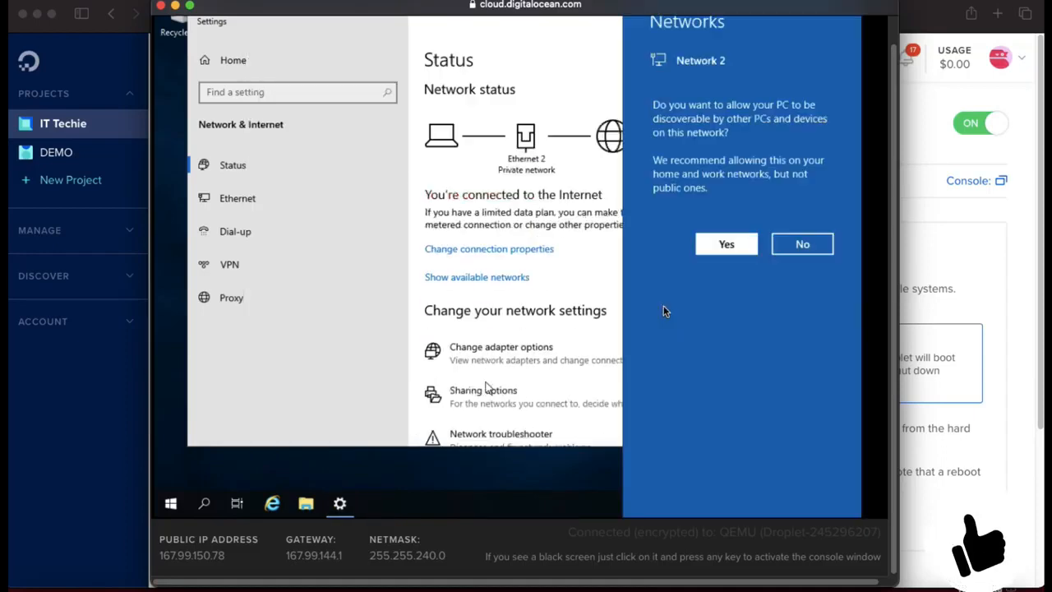
Dismiss the network discoverability prompt and open This PC's System properties
{"action": "key", "text": "alt+F4"}
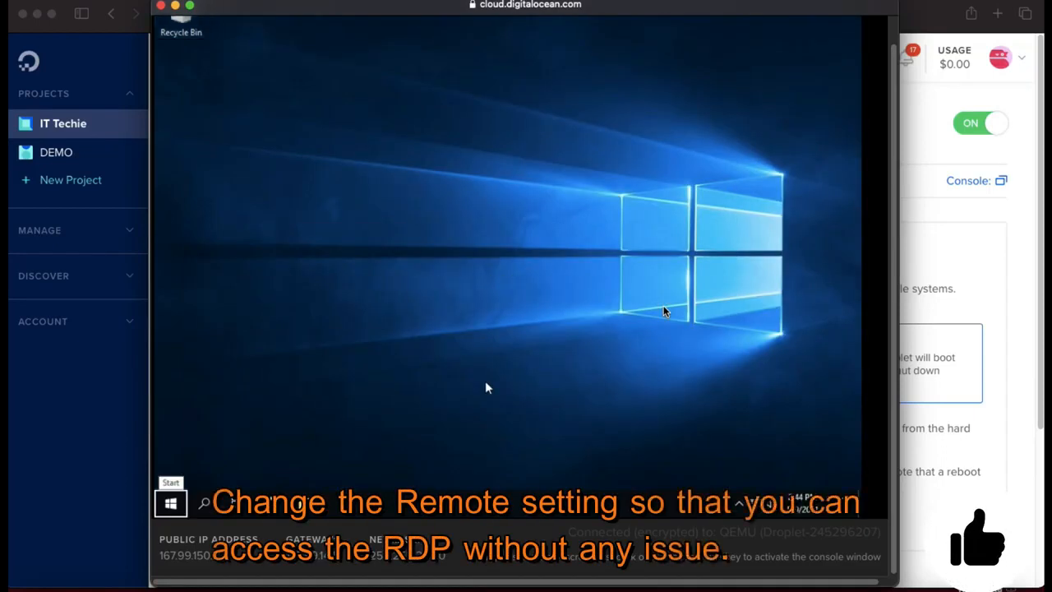
{"action": "key", "text": "super"}
{"action": "type", "text": "this"}
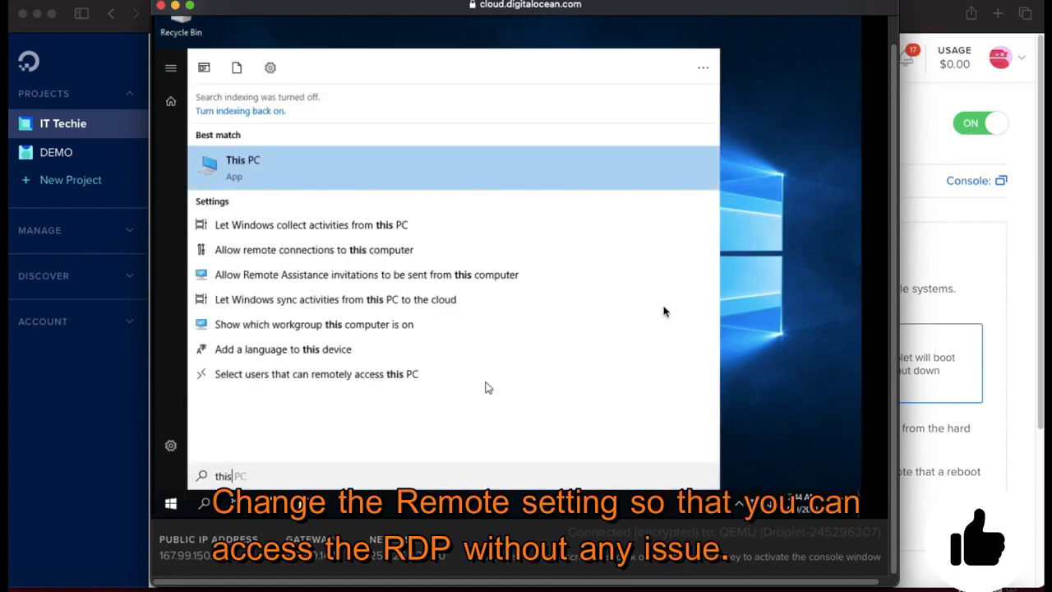
{"action": "key", "text": "shift+F10"}
{"action": "key", "text": "Up"}
{"action": "key", "text": "Return"}
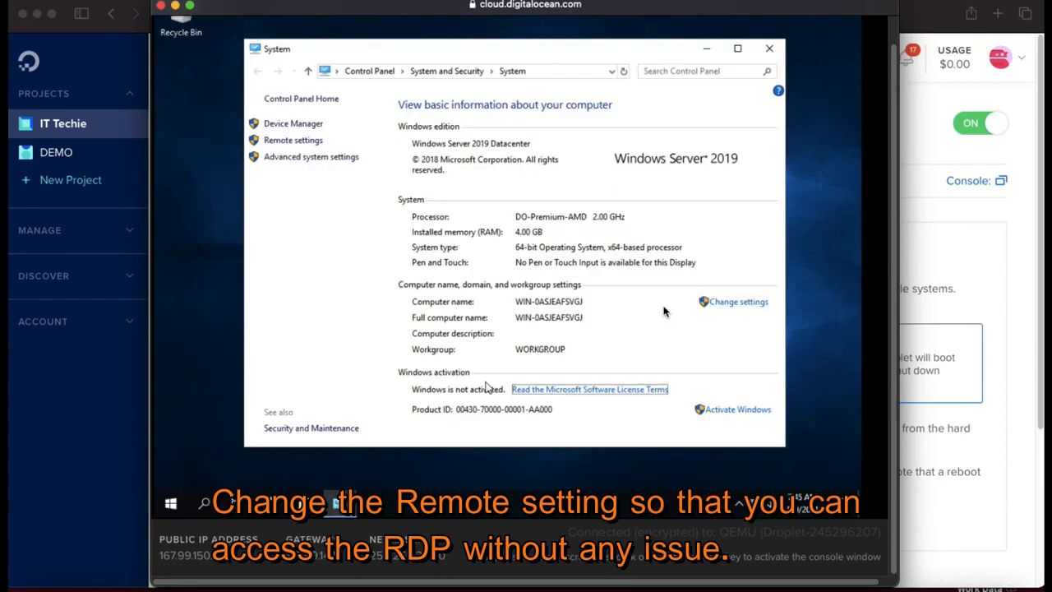
Allow remote connections to this computer, dismiss the firewall notice, and confirm
{"action": "key", "text": "Tab"}
{"action": "key", "text": "Tab"}
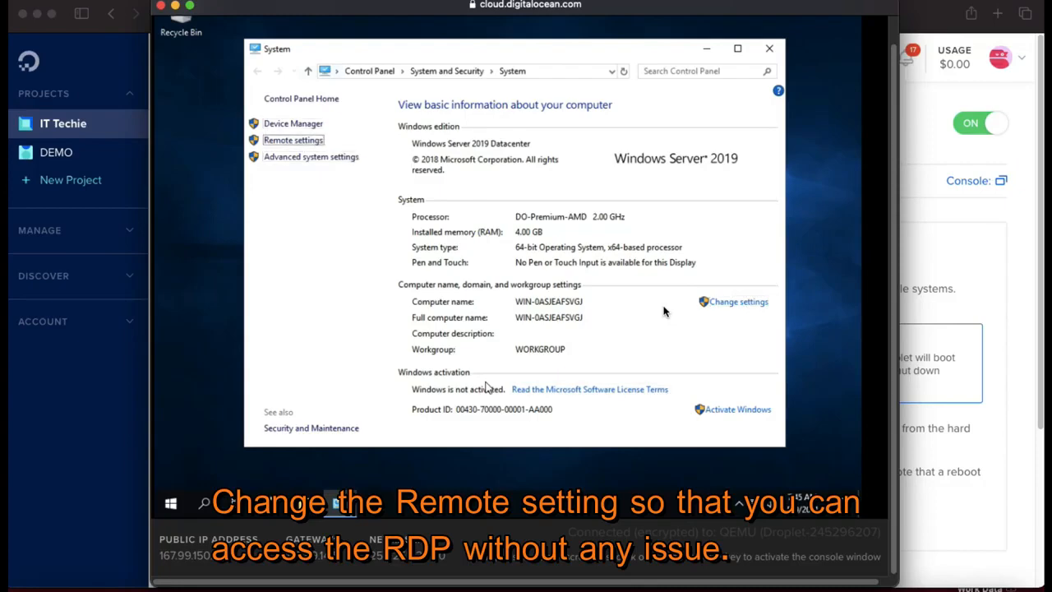
{"action": "key", "text": "Down"}
{"action": "key", "text": "Return"}
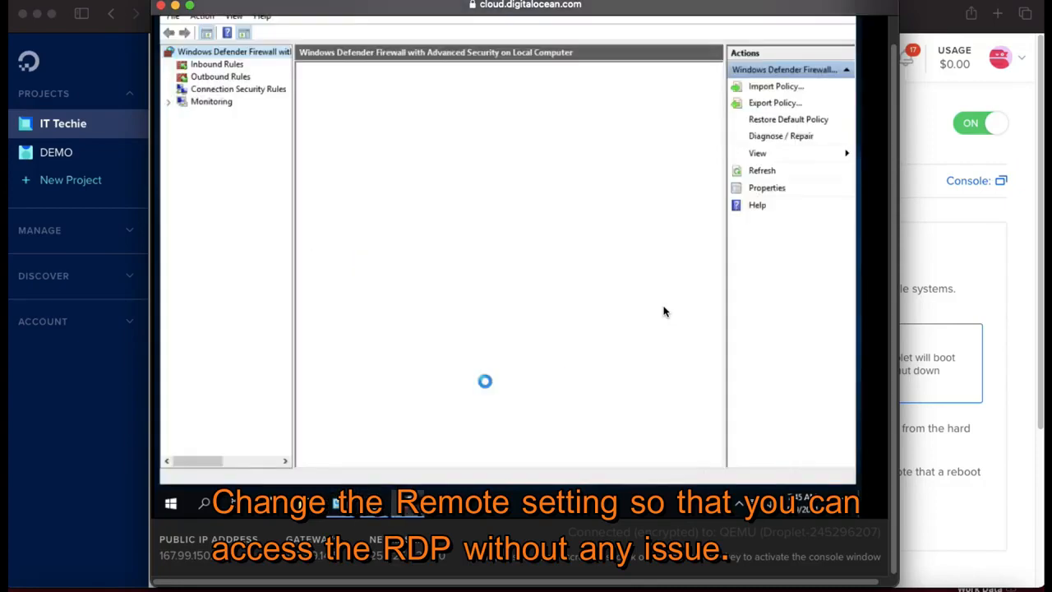
{"action": "key", "text": "alt+F4"}
{"action": "key", "text": "Return"}
{"action": "key", "text": "Tab"}
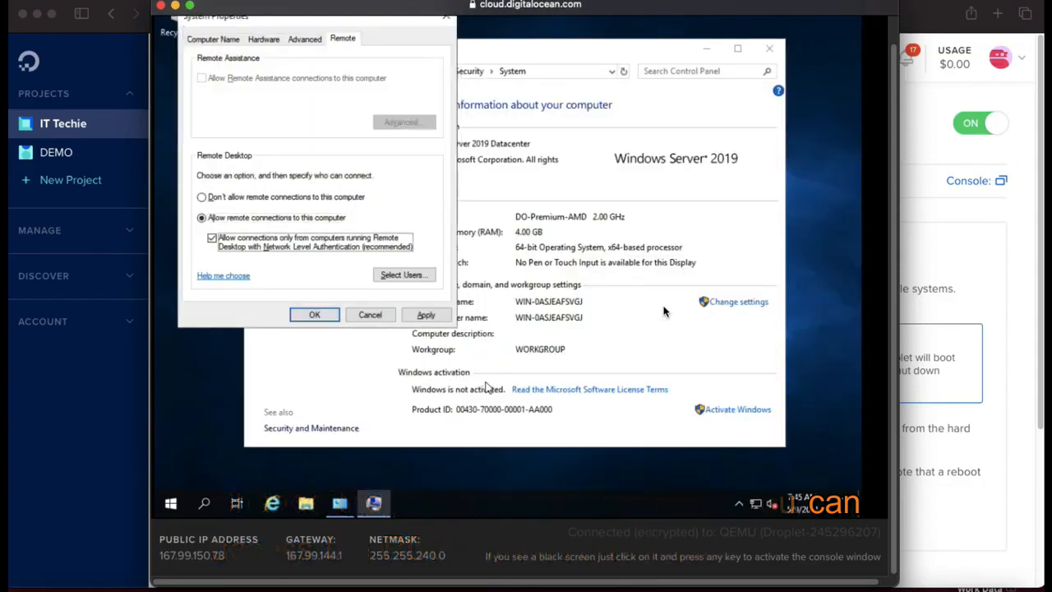
{"action": "key", "text": "Tab"}
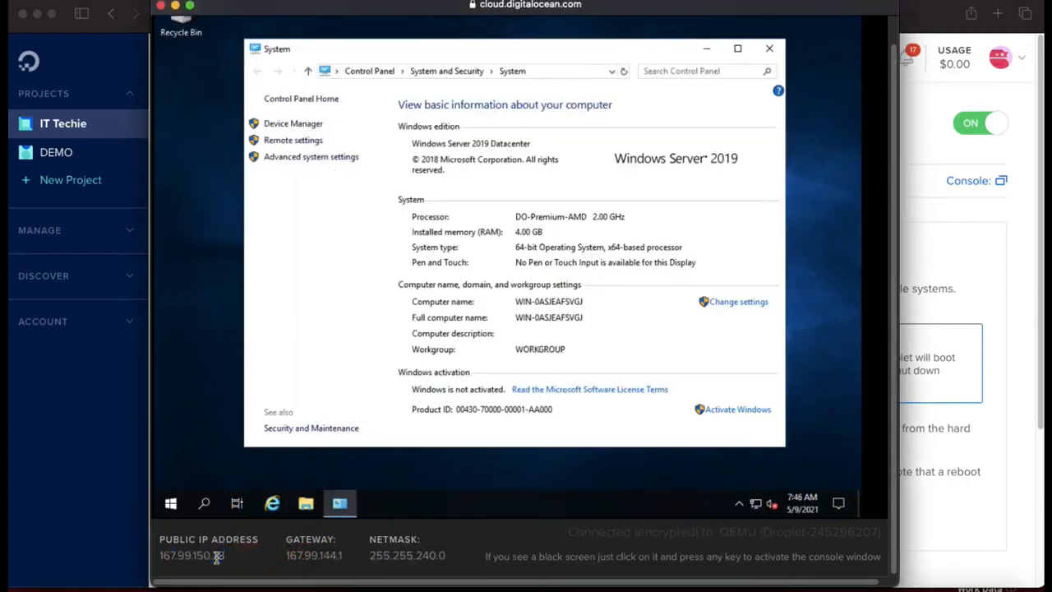
{"action": "right_click", "coordinate": [218, 558]}
Add a PC for 167.99.150.78 named Server2019DC in Microsoft Remote Desktop and connect to it
{"action": "left_click", "coordinate": [262, 518]}
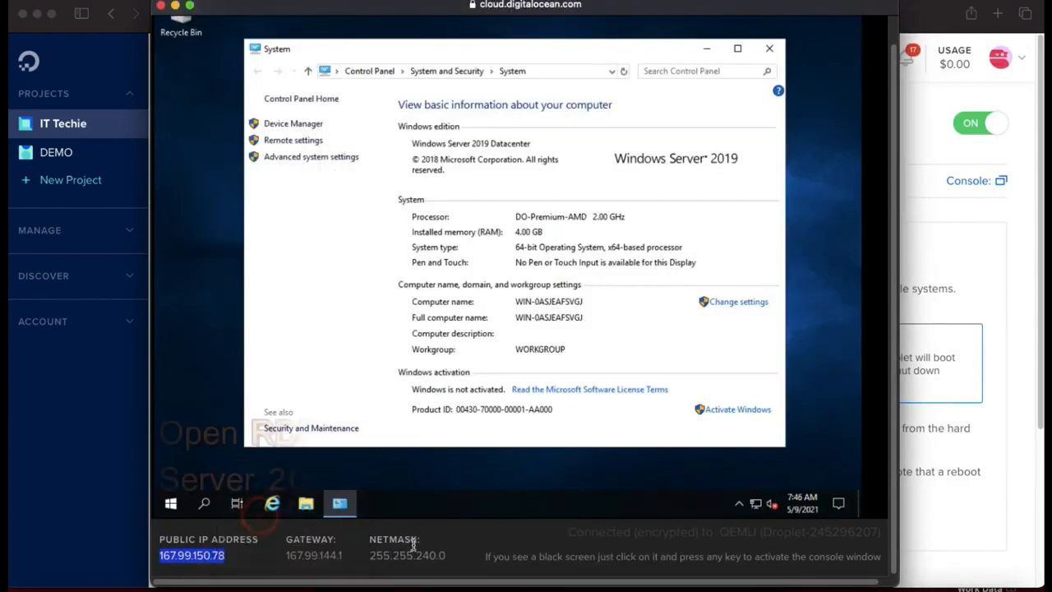
{"action": "left_click", "coordinate": [568, 590]}
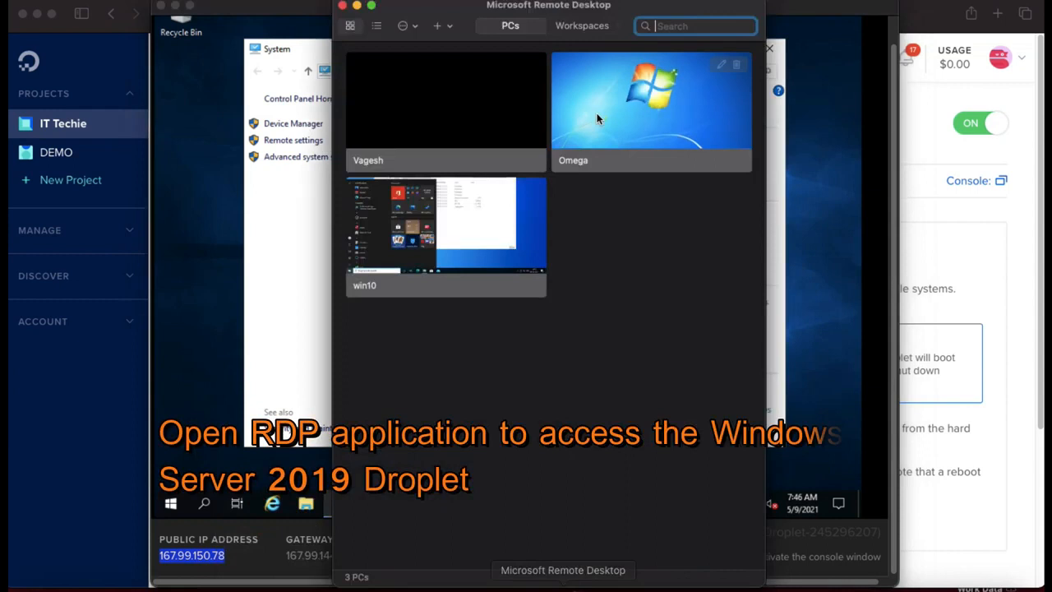
{"action": "left_click", "coordinate": [449, 32]}
{"action": "left_click", "coordinate": [452, 47]}
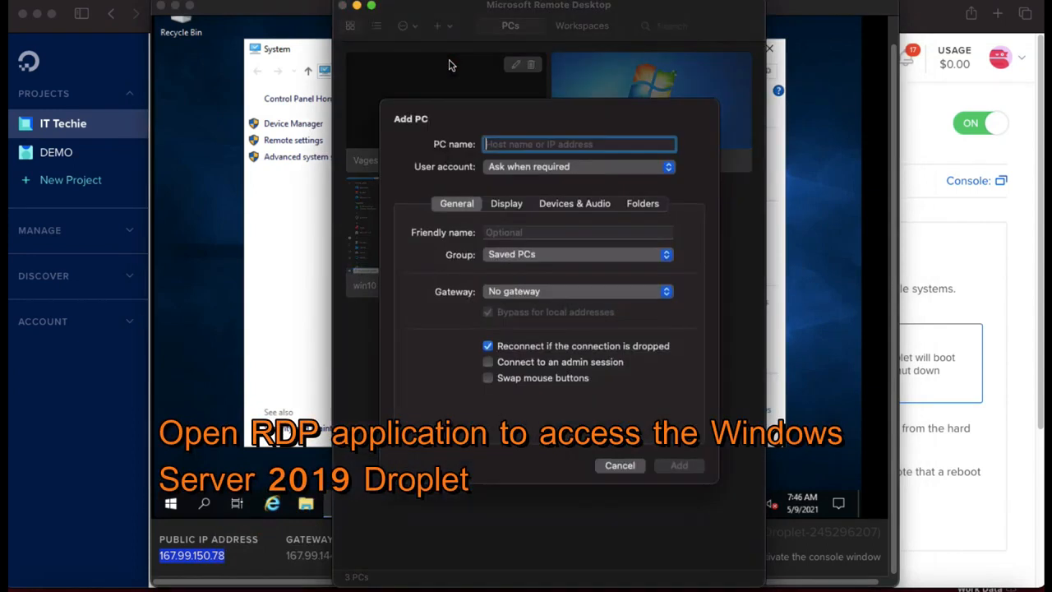
{"action": "key", "text": "super+v"}
{"action": "left_click", "coordinate": [528, 234]}
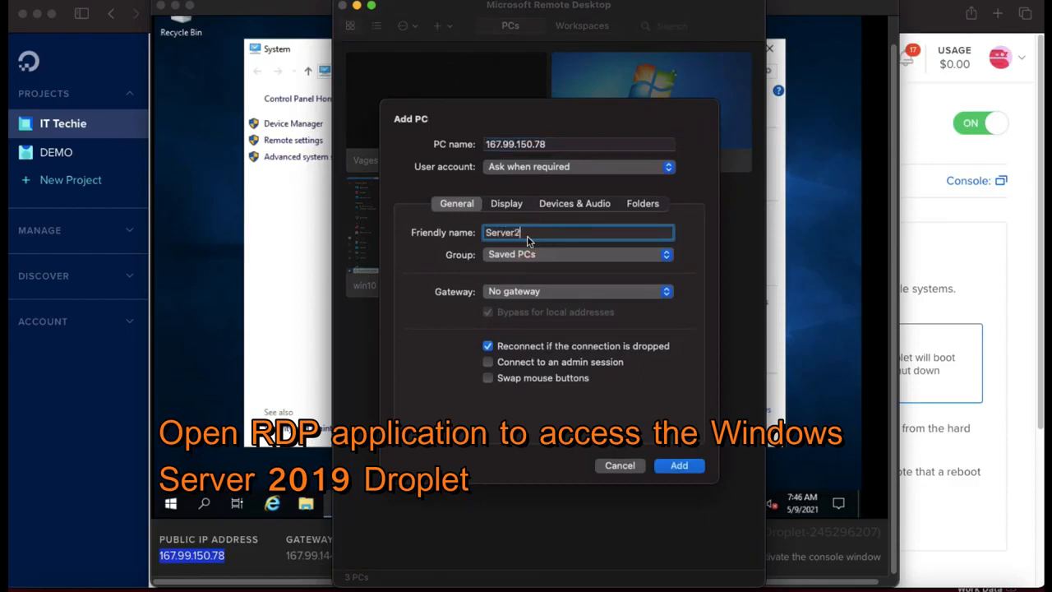
{"action": "left_click", "coordinate": [679, 465]}
{"action": "double_click", "coordinate": [635, 240]}
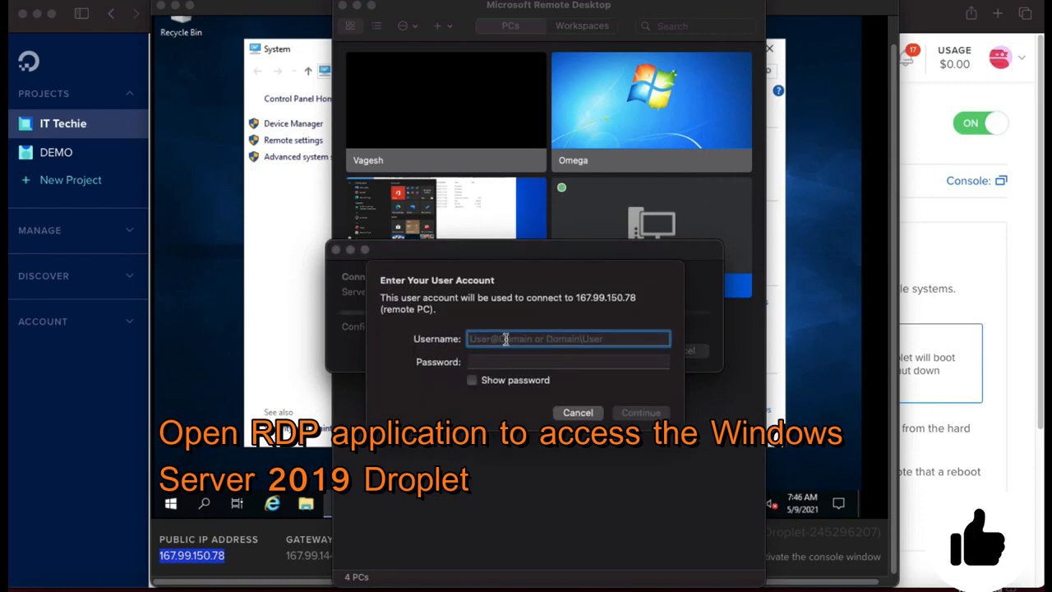
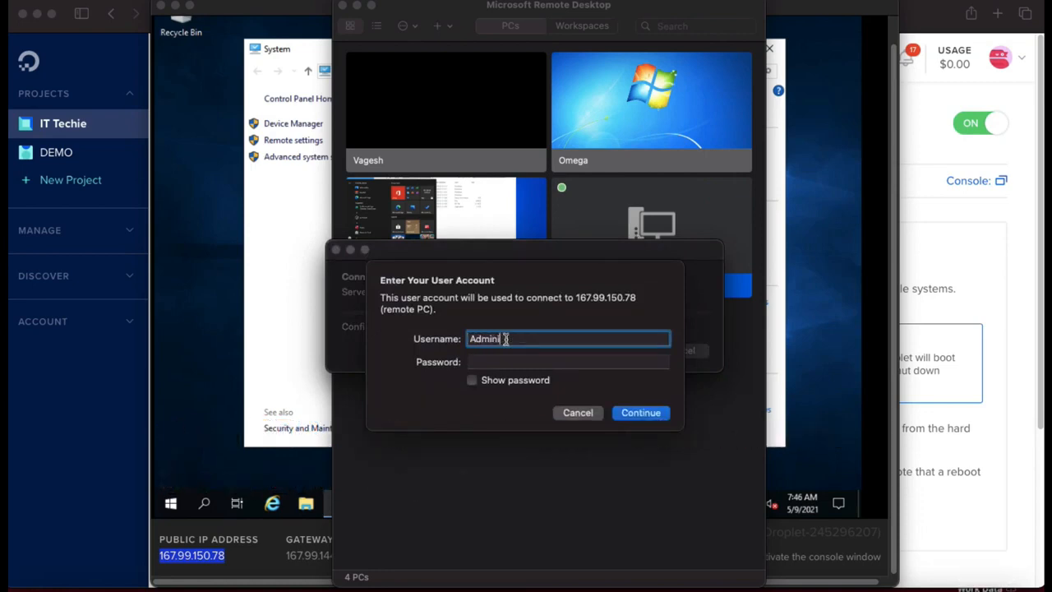
Sign in as Administrator with the account password and accept the certificate warning
{"action": "key", "text": "Tab"}
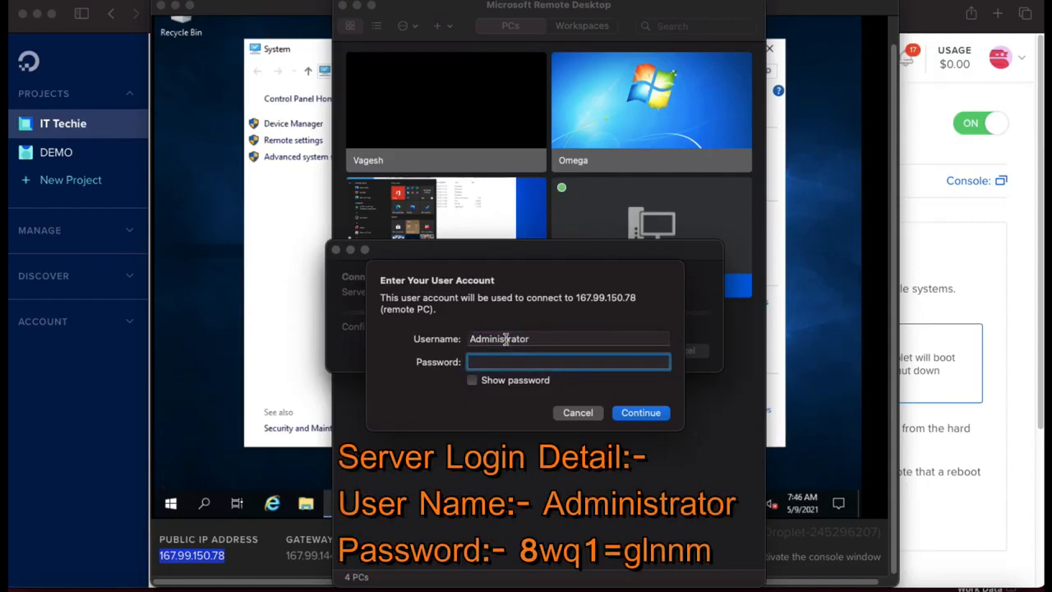
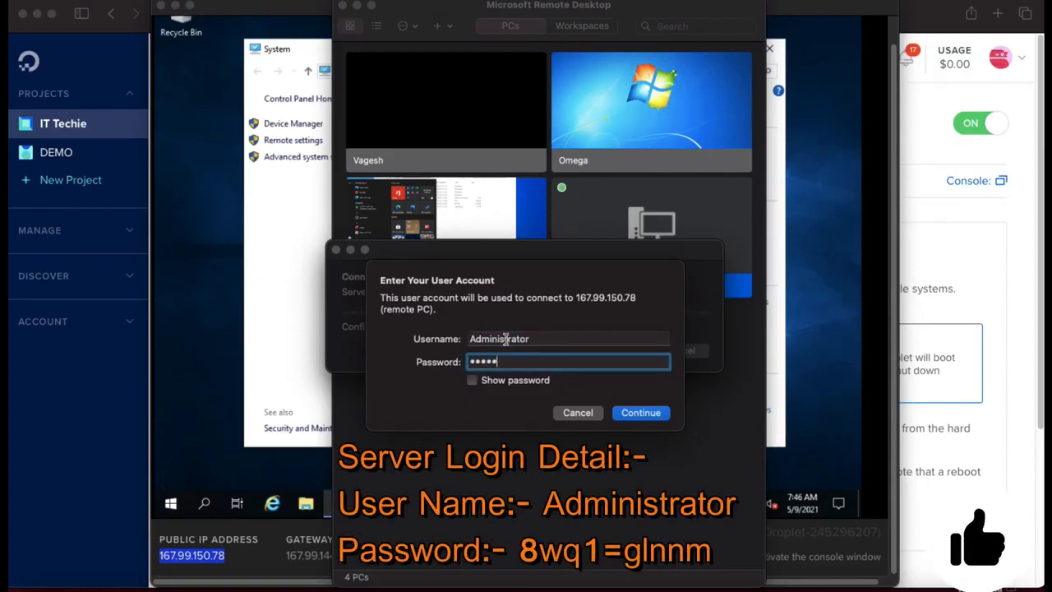
{"action": "key", "text": "Return"}
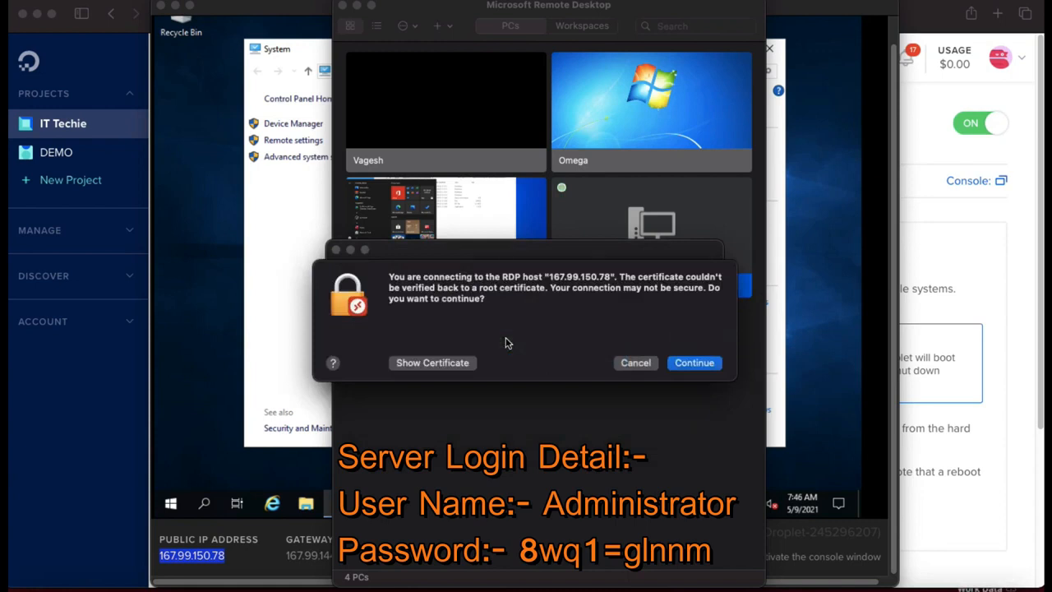
{"action": "key", "text": "Return"}
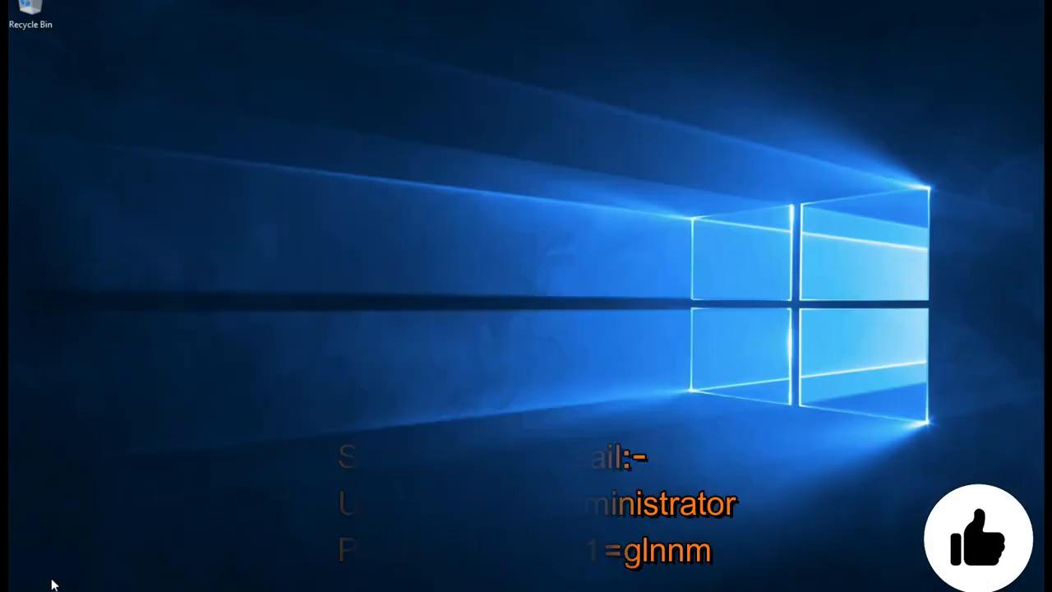
On the server, open Windows Update's Check for updates full screen, then close it
{"action": "key", "text": "super"}
{"action": "type", "text": "update"}
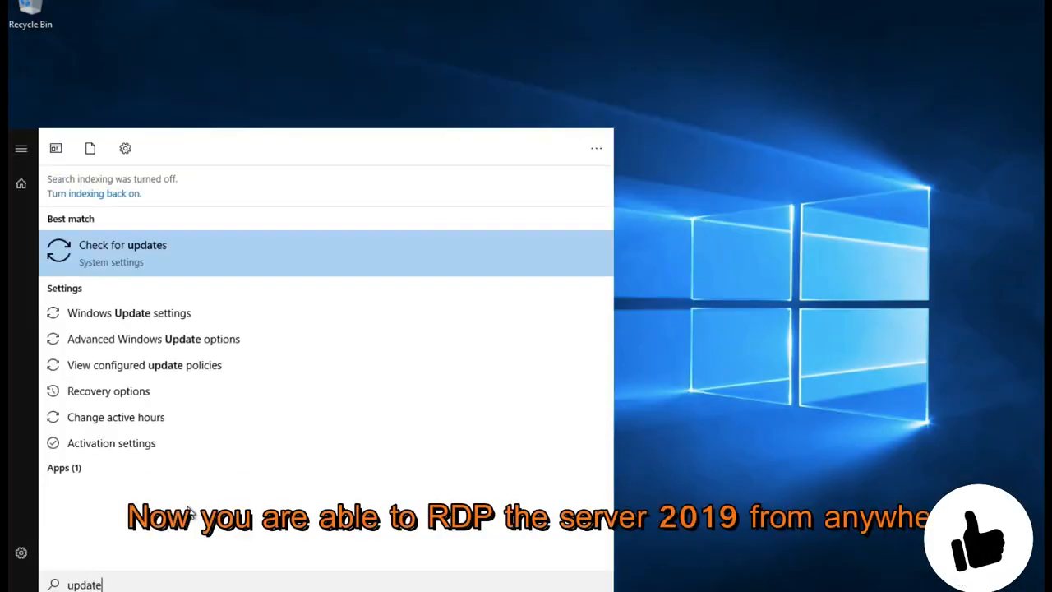
{"action": "key", "text": "Return"}
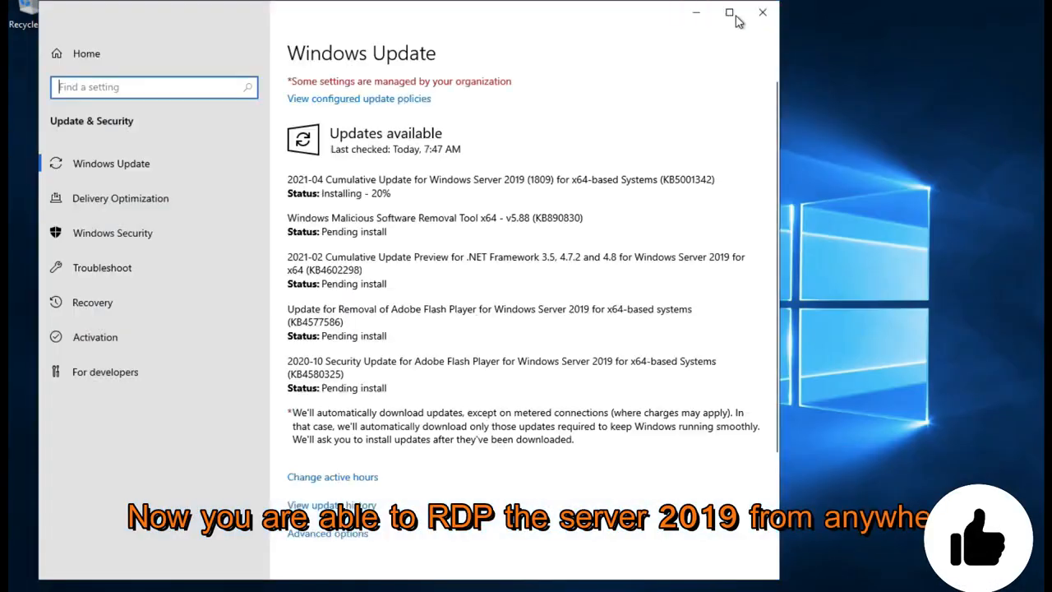
{"action": "left_click", "coordinate": [729, 11]}
{"action": "left_click", "coordinate": [508, 156]}
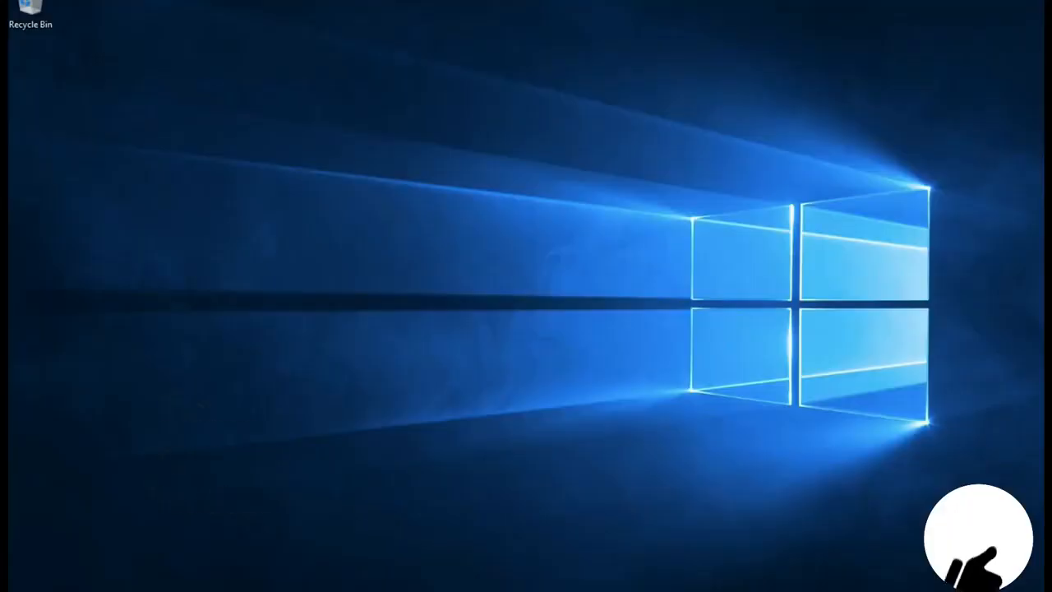
Open the System properties of This PC from the start search
{"action": "key", "text": "super"}
{"action": "type", "text": "this"}
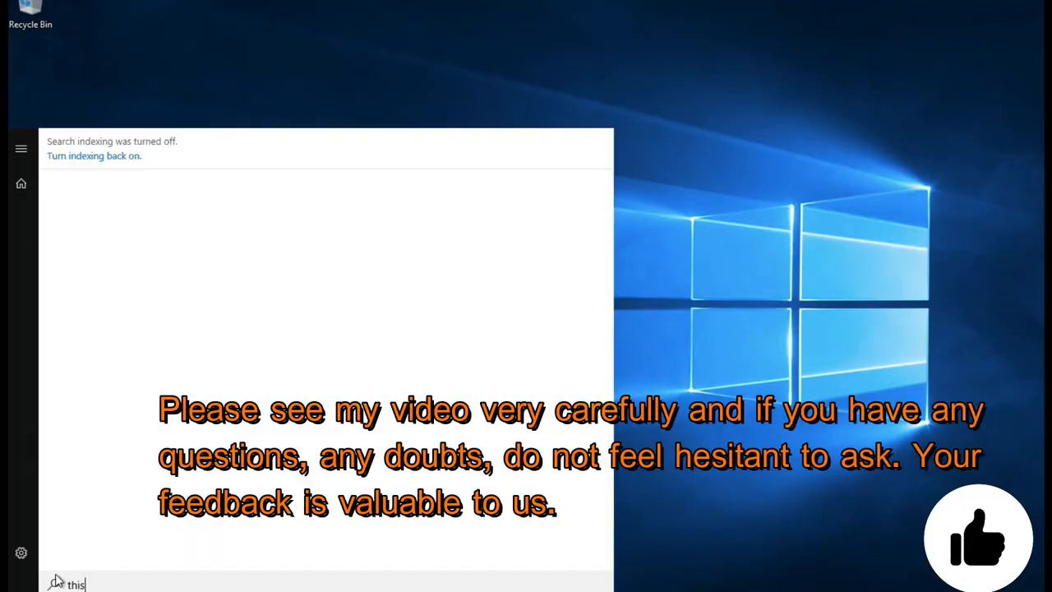
{"action": "right_click", "coordinate": [142, 271]}
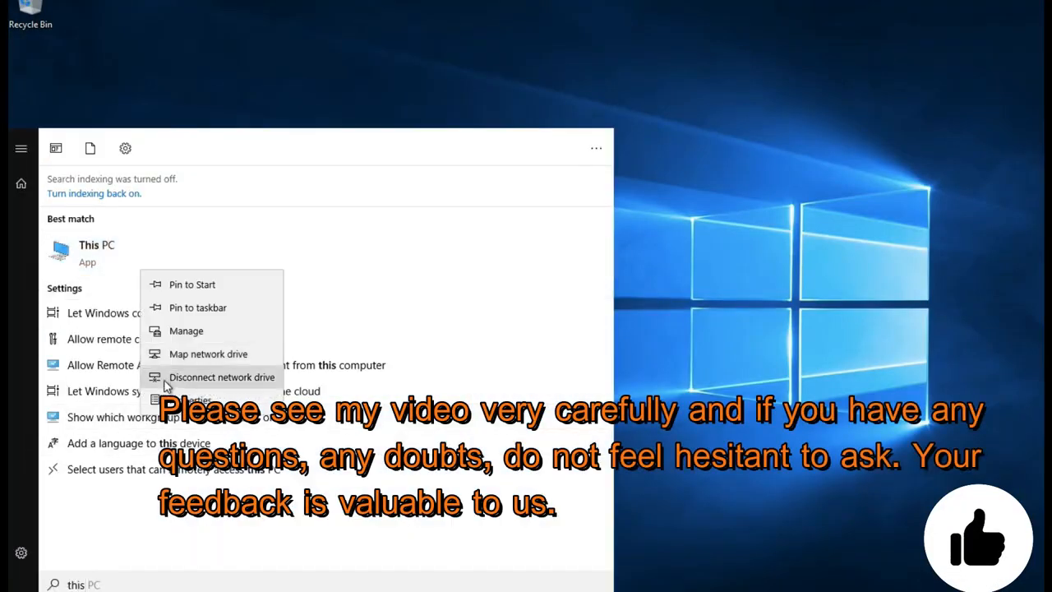
{"action": "left_click", "coordinate": [205, 400]}
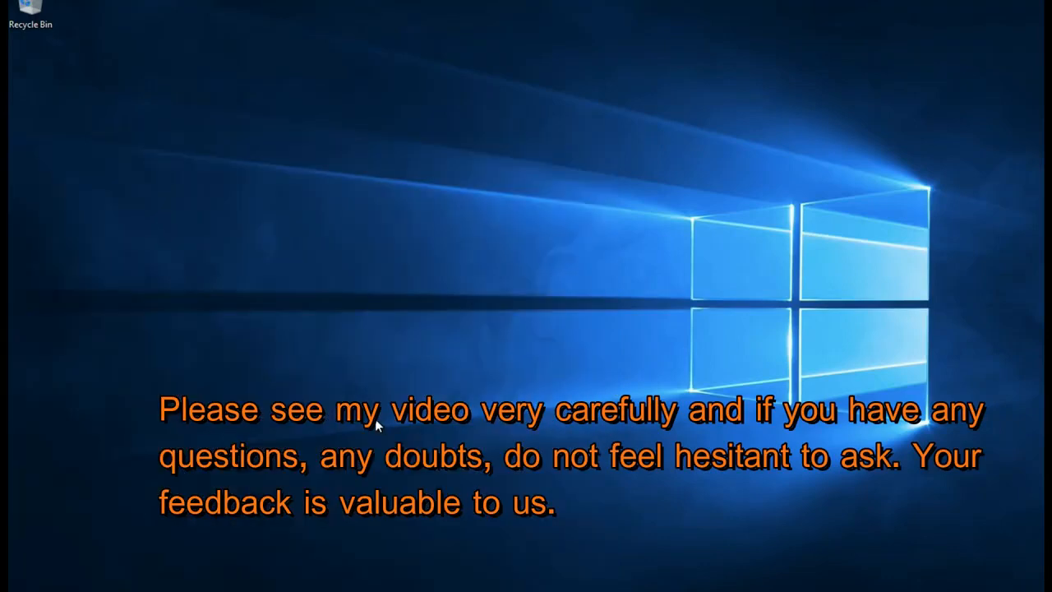